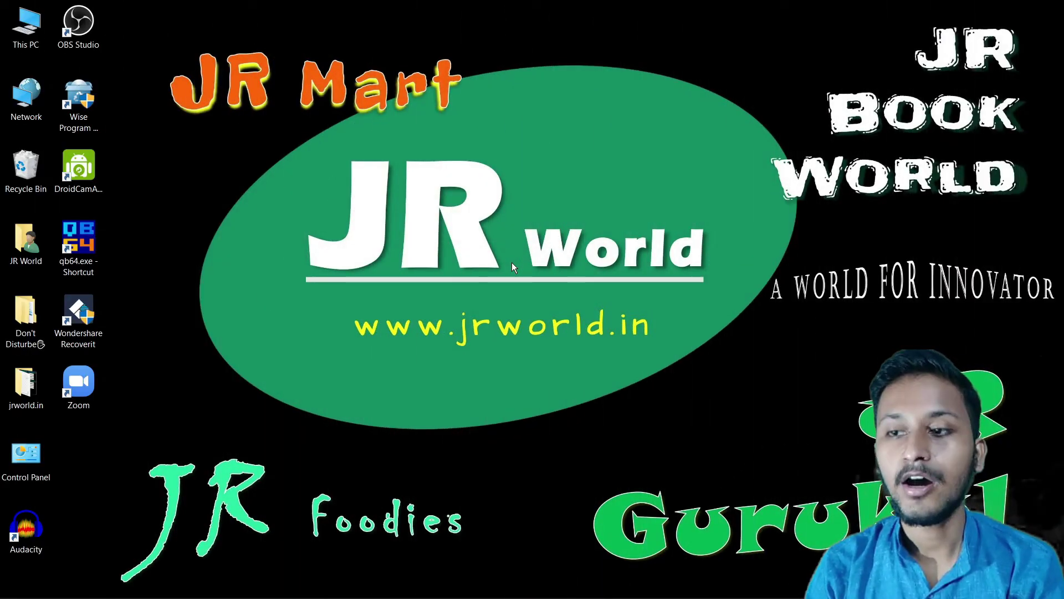
Refresh the Windows desktop, then launch PowerPoint by searching for 'pow'
{"action": "right_click", "coordinate": [512, 264]}
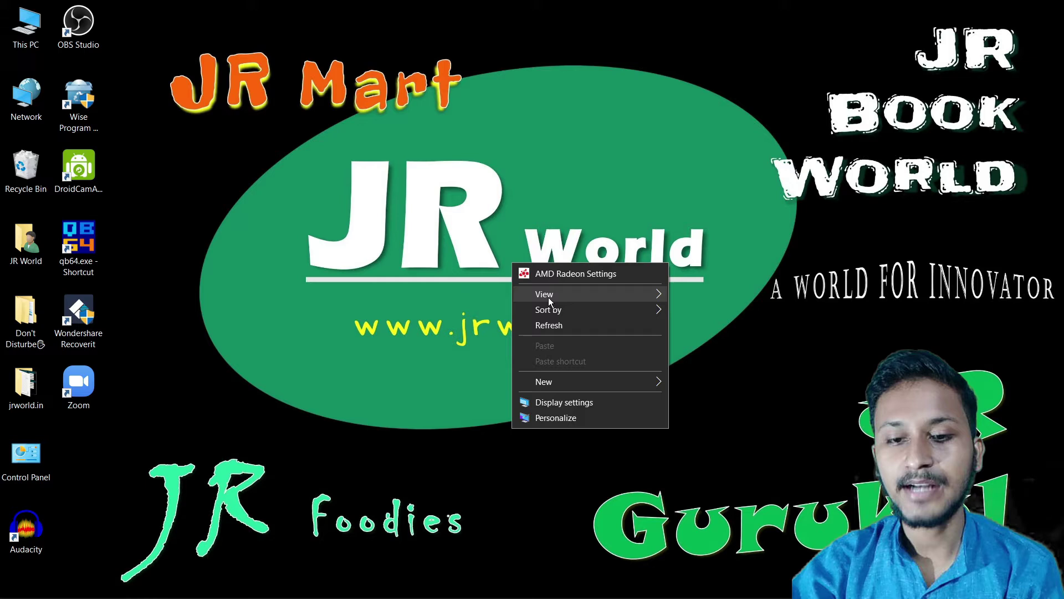
{"action": "left_click", "coordinate": [554, 326]}
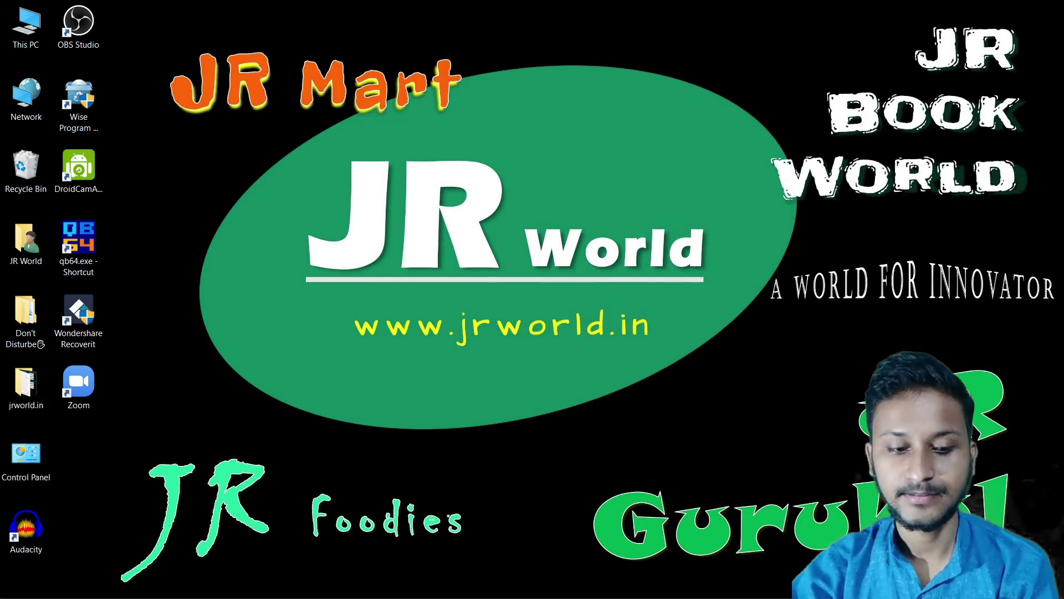
{"action": "left_click", "coordinate": [43, 596]}
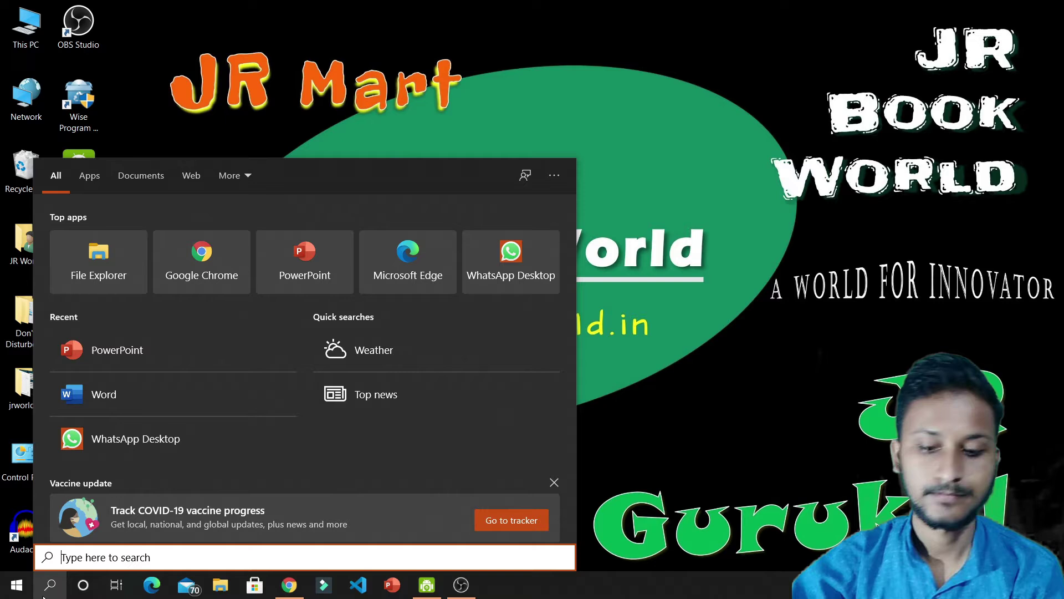
{"action": "type", "text": "pow"}
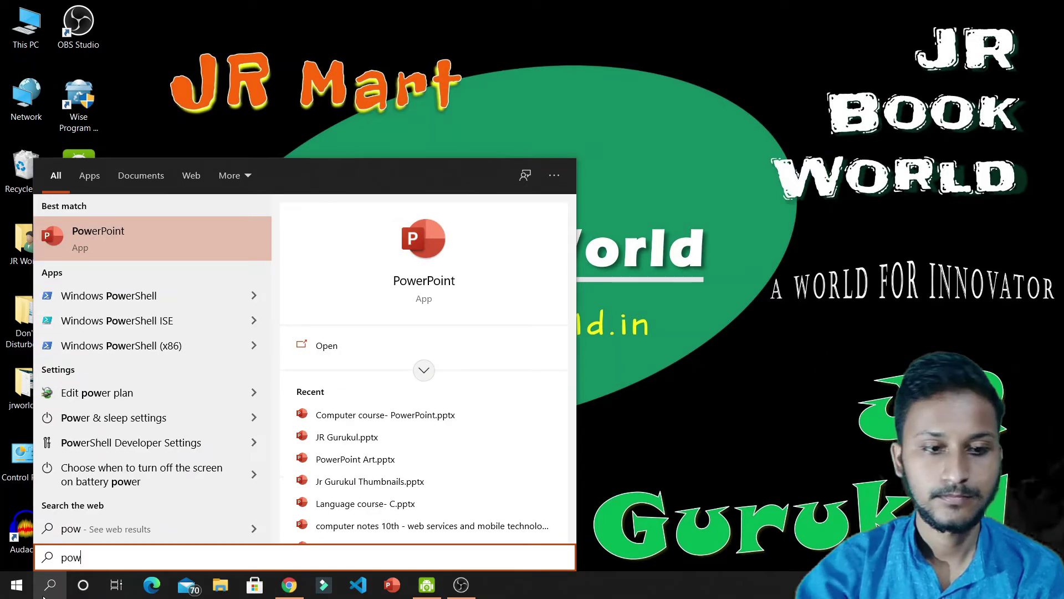
{"action": "left_click", "coordinate": [139, 239]}
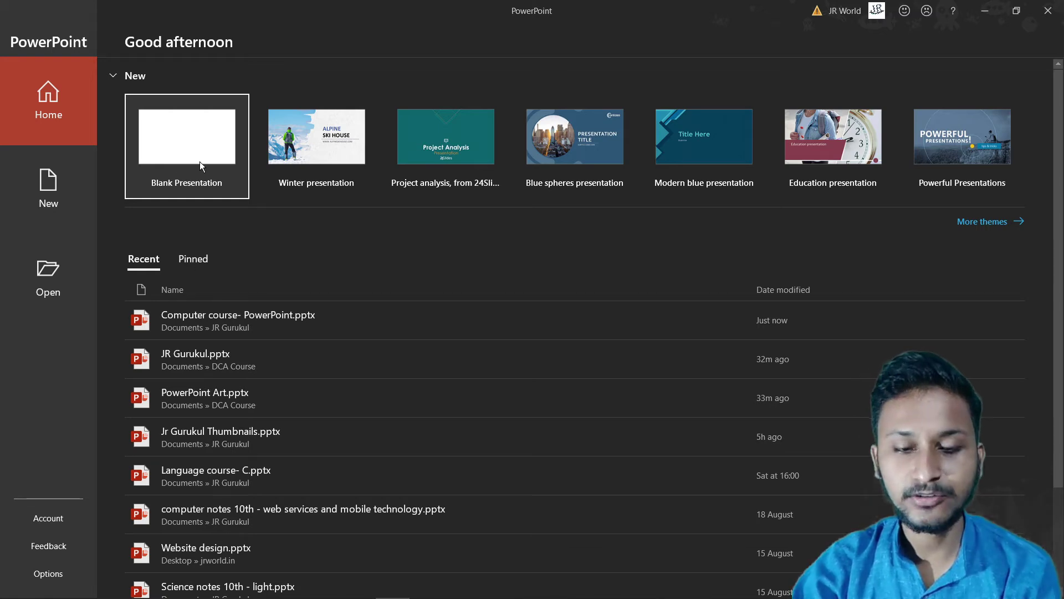
{"action": "mouse_move", "coordinate": [258, 360]}
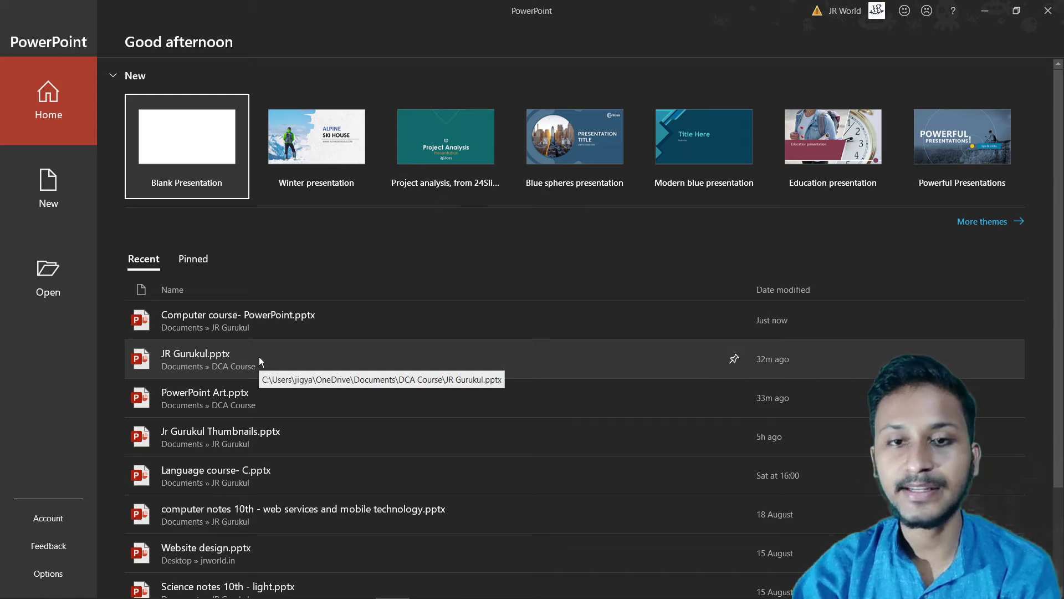
Open JR Gurukul.pptx from the Recent list on the start screen
{"action": "left_click", "coordinate": [259, 358]}
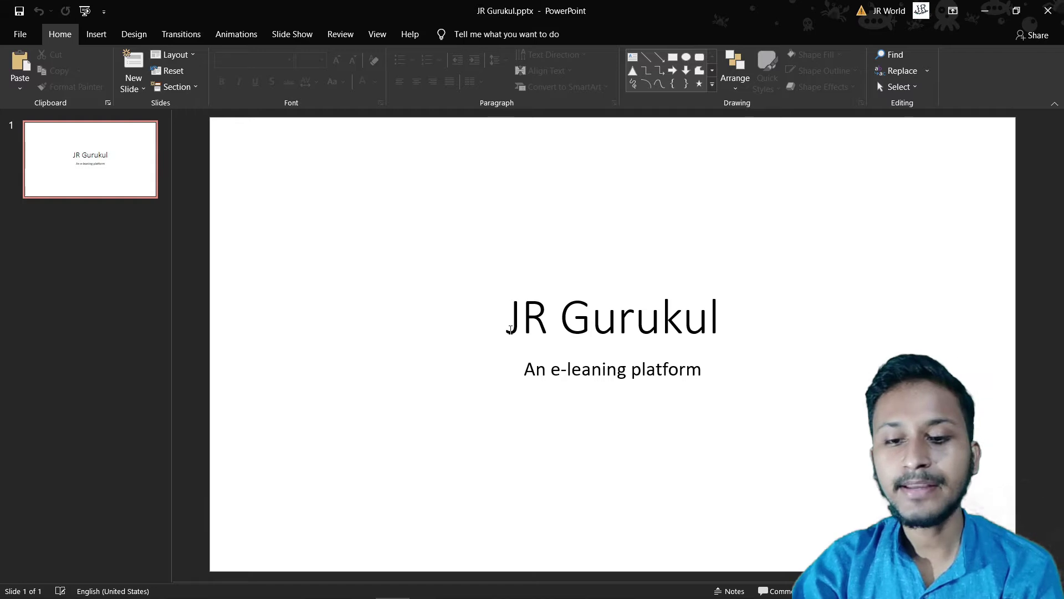
Select the title text 'JR Gurukul' and copy it
{"action": "left_click", "coordinate": [509, 326]}
{"action": "left_click_drag", "start_coordinate": [509, 326], "coordinate": [723, 327]}
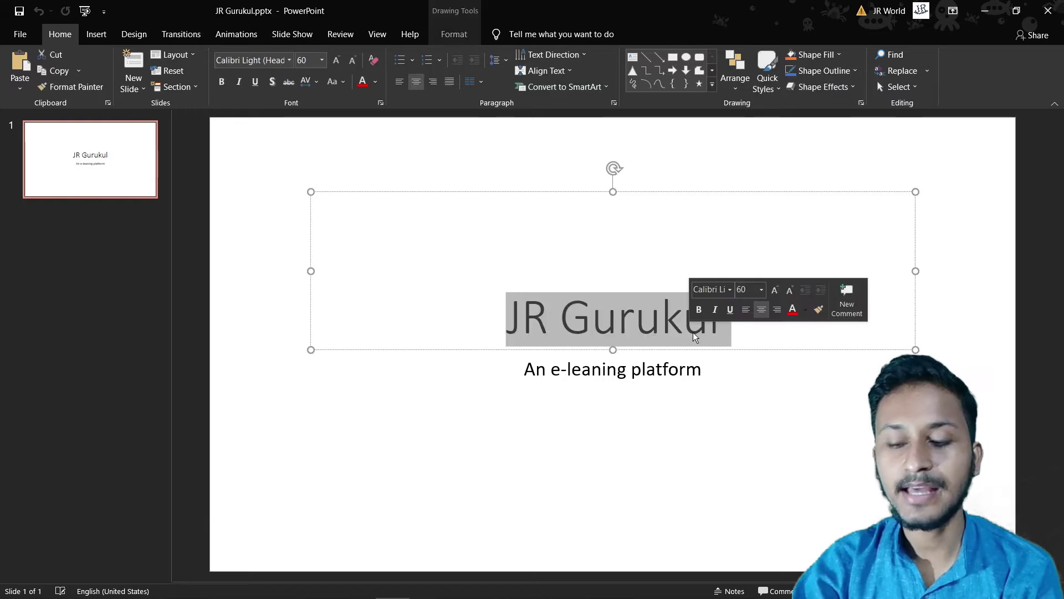
{"action": "left_click", "coordinate": [522, 369]}
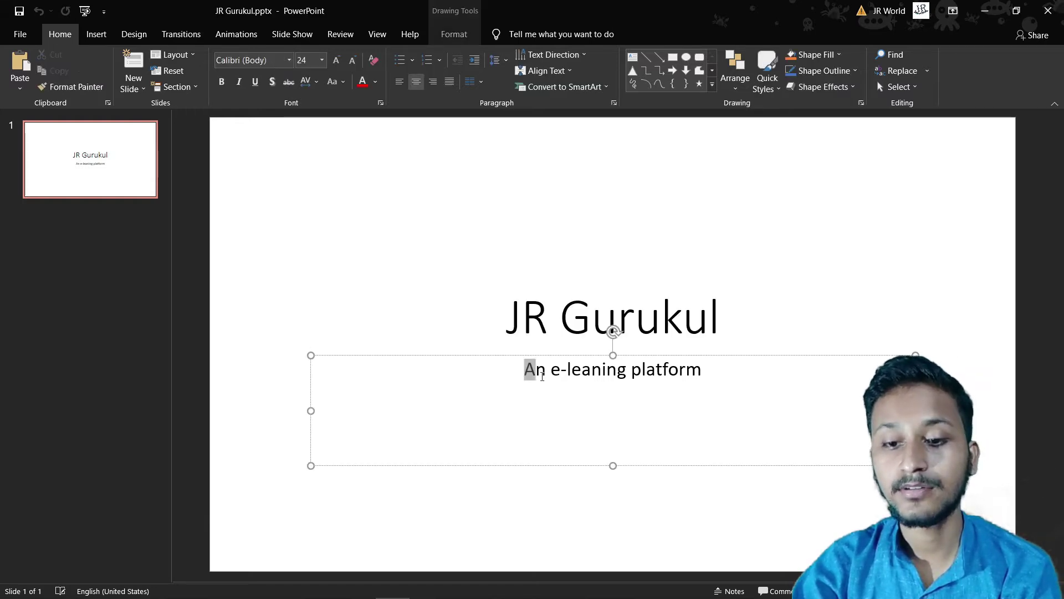
{"action": "left_click_drag", "start_coordinate": [523, 368], "coordinate": [669, 383]}
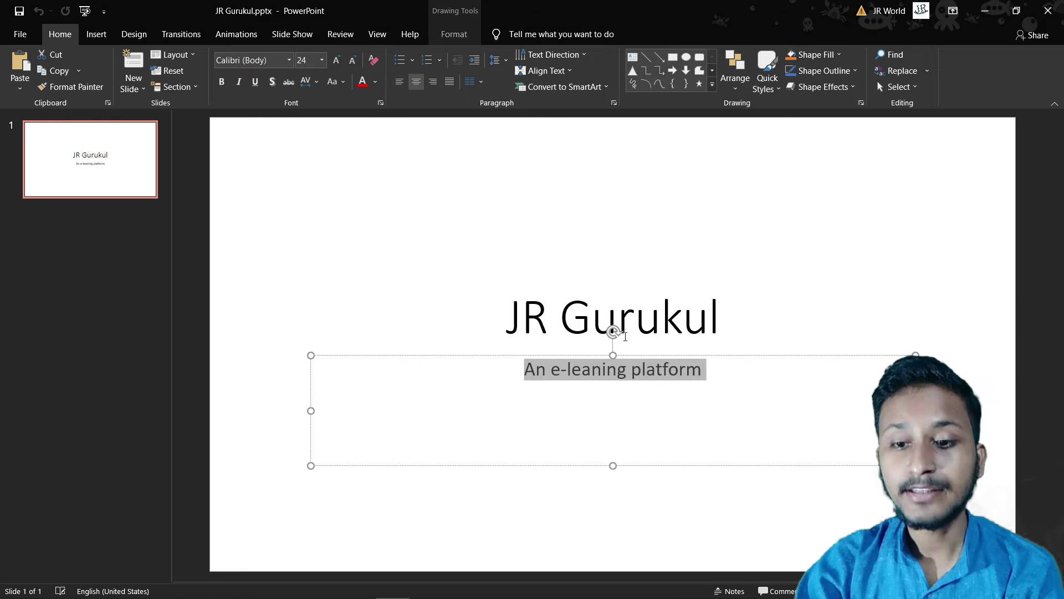
{"action": "left_click", "coordinate": [631, 318]}
{"action": "left_click", "coordinate": [753, 326]}
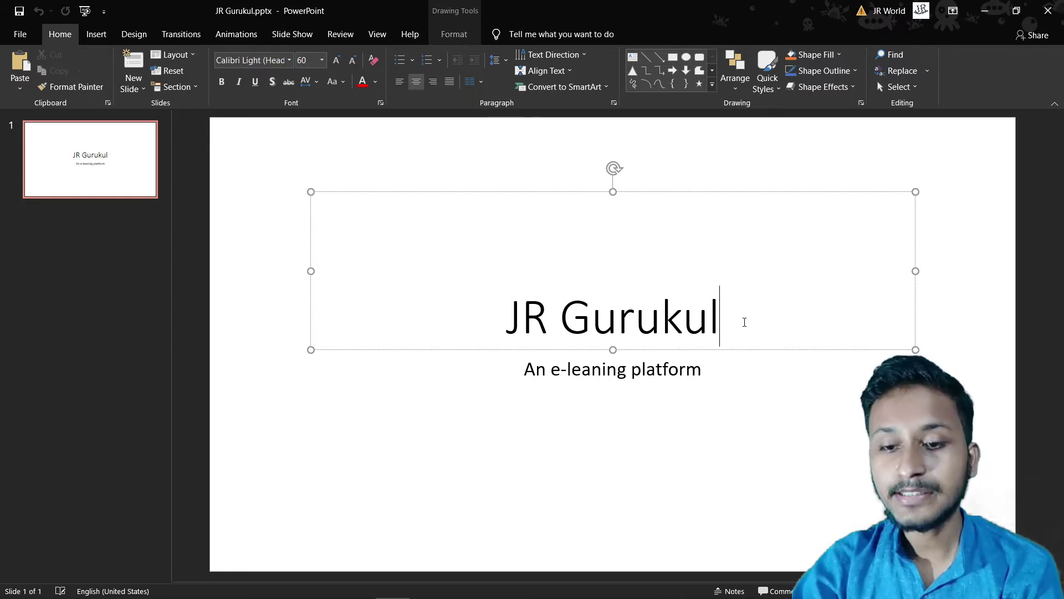
{"action": "left_click_drag", "start_coordinate": [744, 317], "coordinate": [501, 310]}
{"action": "left_click", "coordinate": [572, 317]}
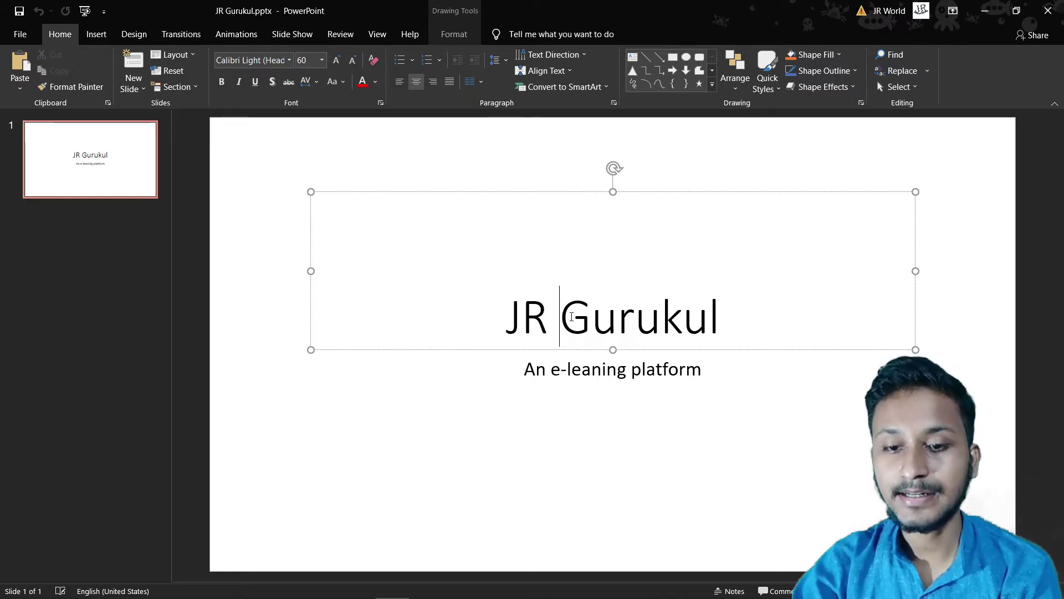
{"action": "left_click_drag", "start_coordinate": [744, 317], "coordinate": [447, 318]}
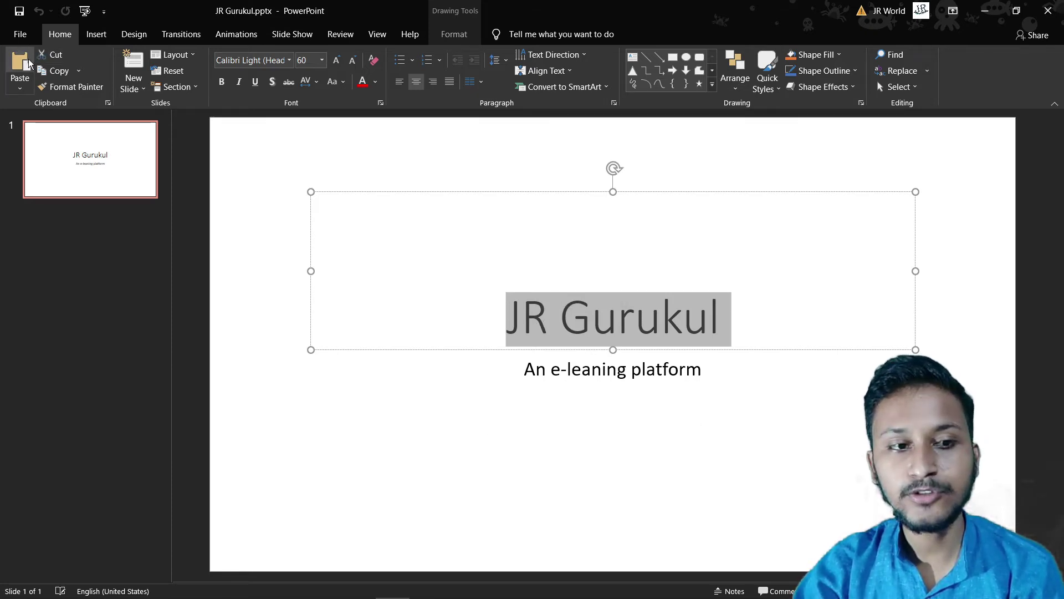
{"action": "left_click", "coordinate": [64, 72]}
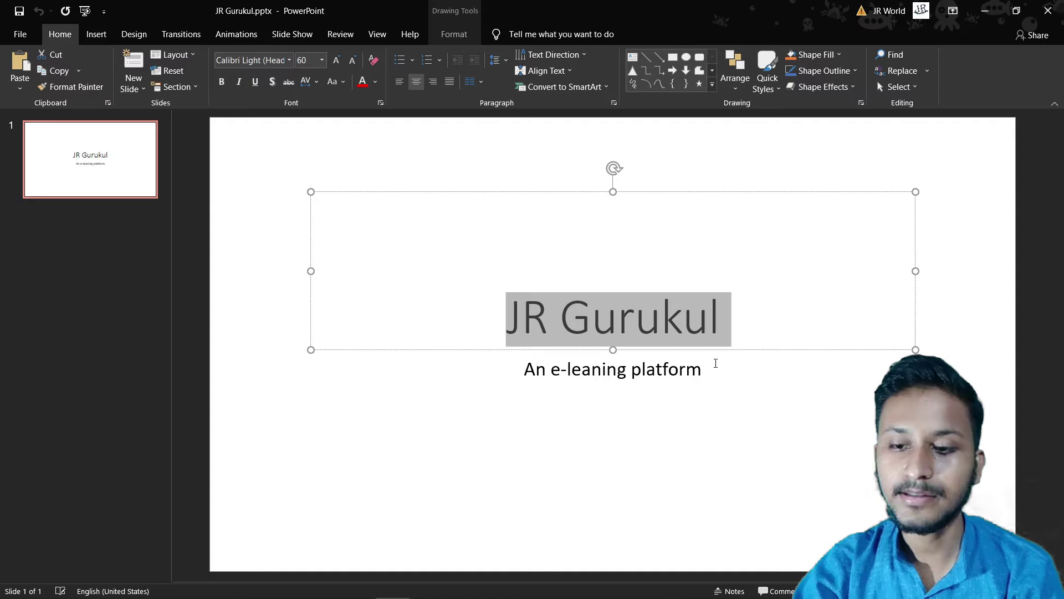
Paste 'JR Gurukul' on a new line under the subtitle, then cut that line out
{"action": "left_click", "coordinate": [715, 363]}
{"action": "key", "text": "Return"}
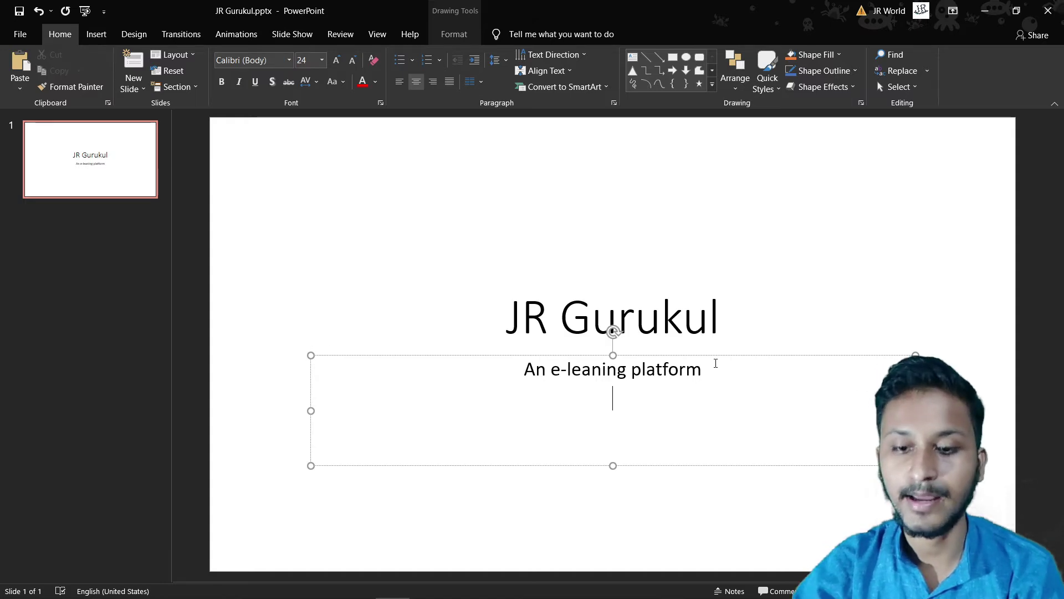
{"action": "left_click", "coordinate": [12, 71]}
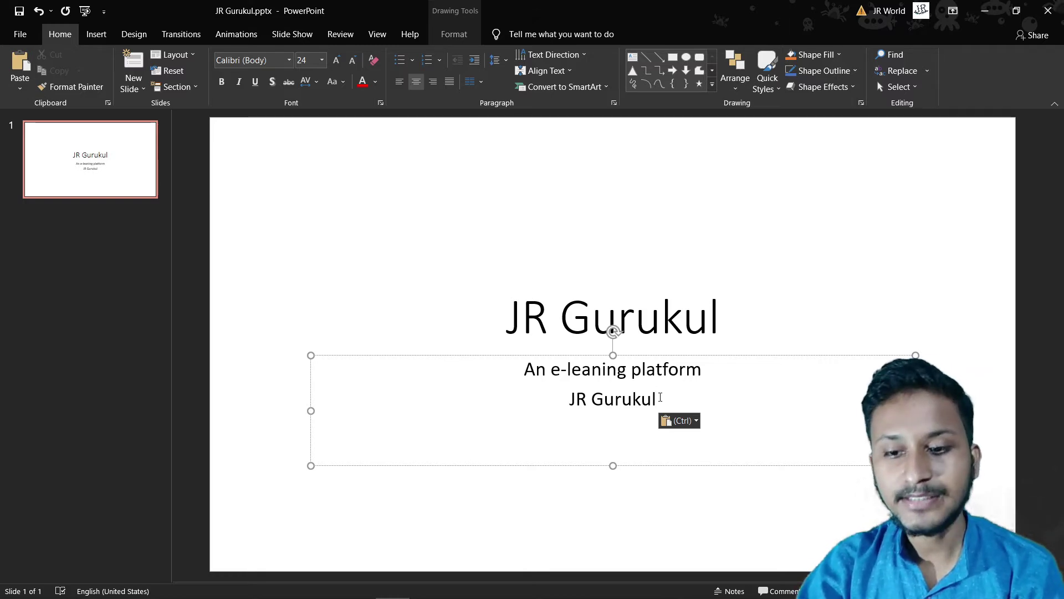
{"action": "left_click_drag", "start_coordinate": [657, 398], "coordinate": [569, 398]}
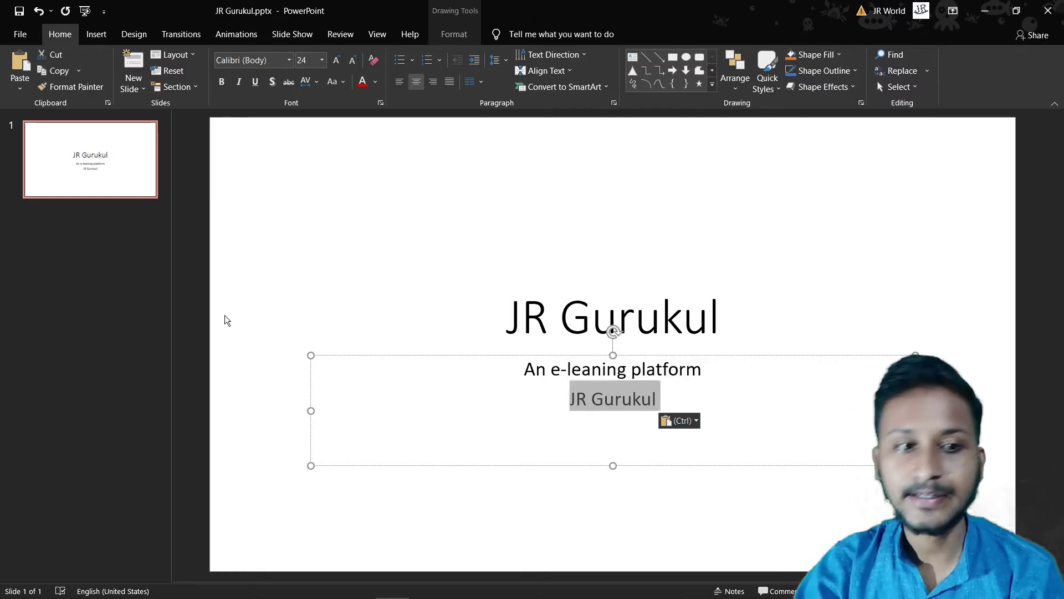
{"action": "left_click", "coordinate": [56, 57]}
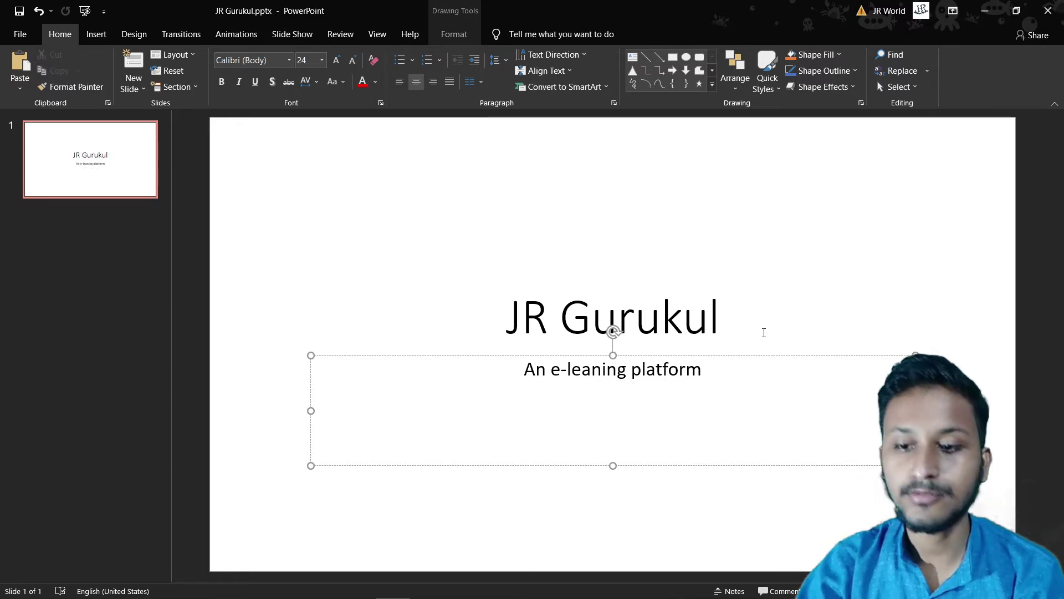
{"action": "left_click", "coordinate": [741, 302]}
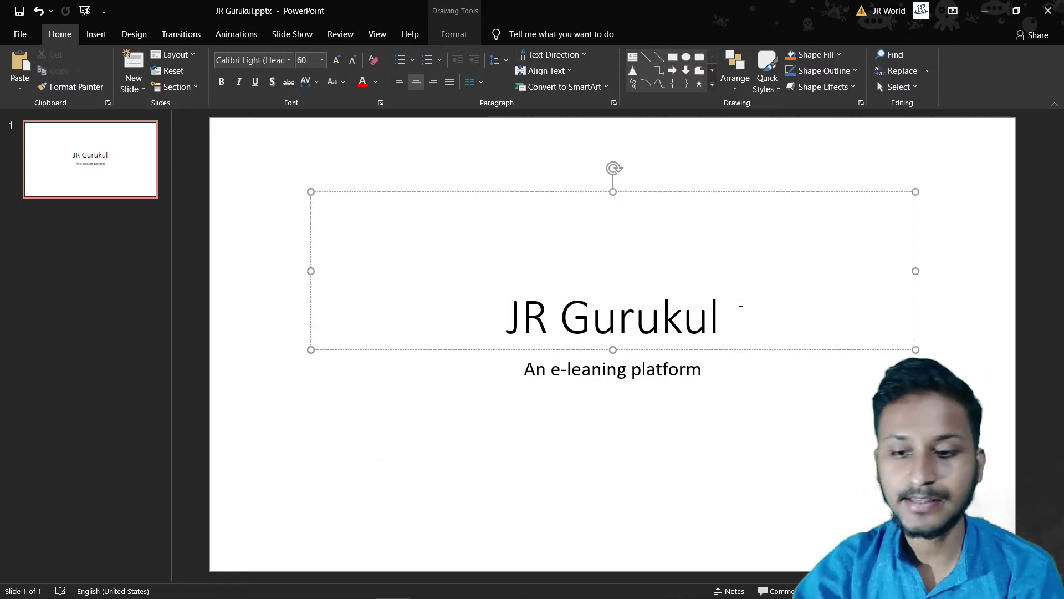
{"action": "left_click", "coordinate": [20, 62]}
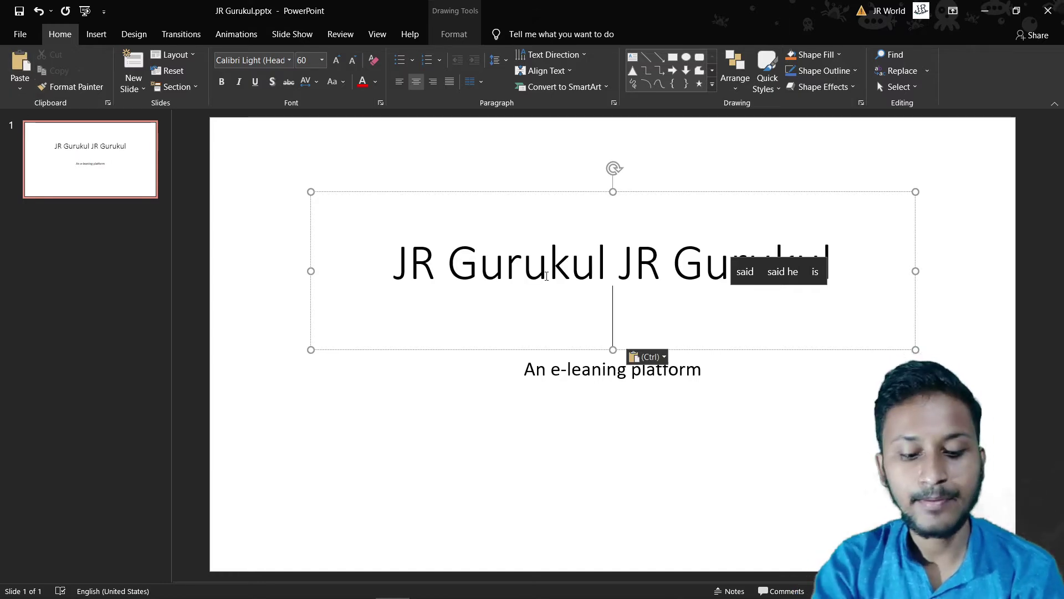
{"action": "key", "text": "ctrl+z"}
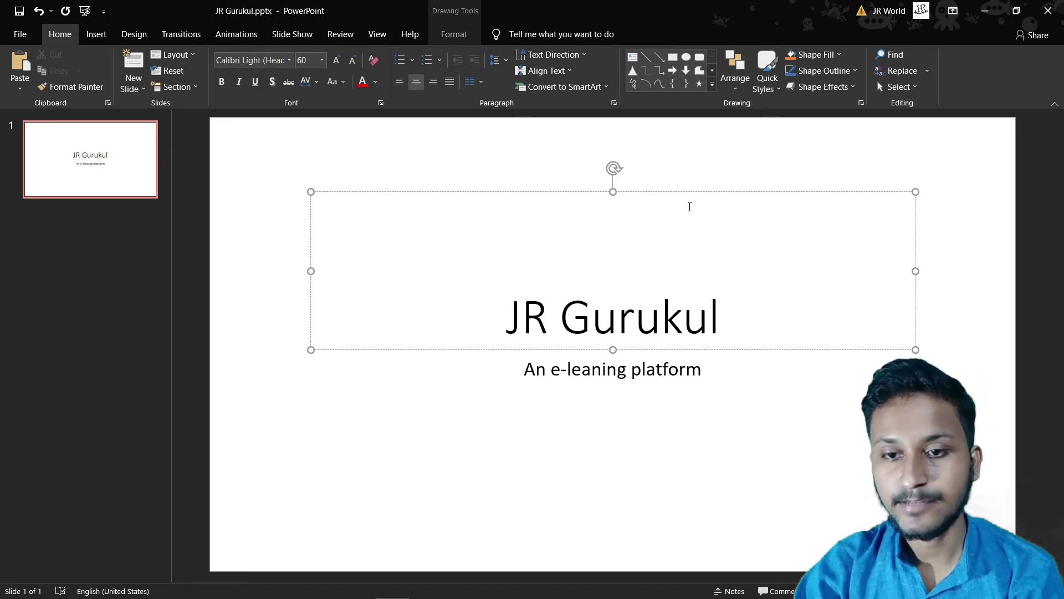
{"action": "left_click", "coordinate": [621, 391]}
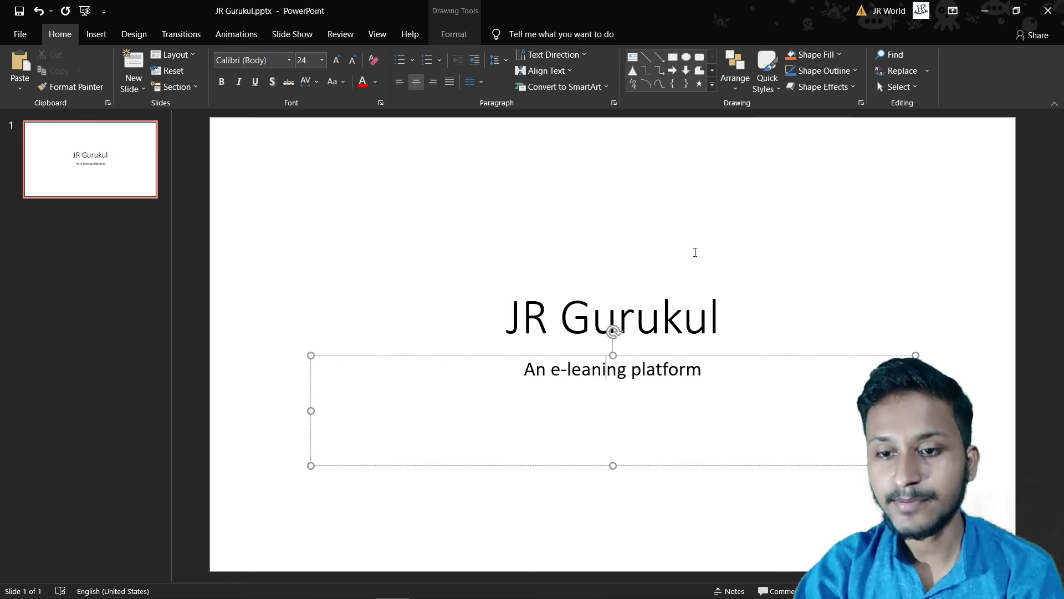
Add a text box reading 'ABCD' near the slide's top-left, then delete it
{"action": "left_click", "coordinate": [633, 56]}
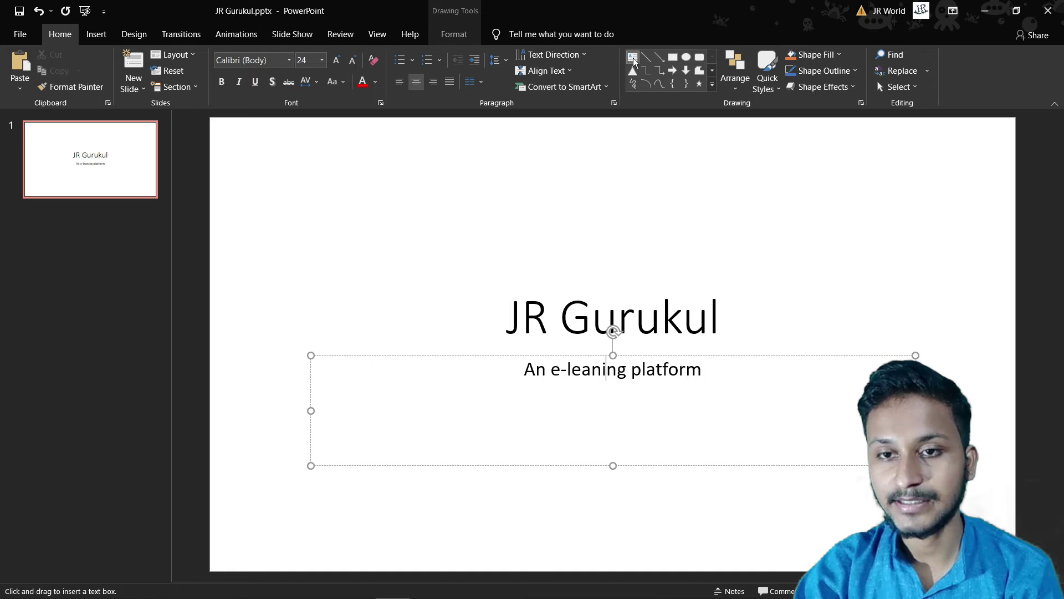
{"action": "left_click", "coordinate": [256, 168]}
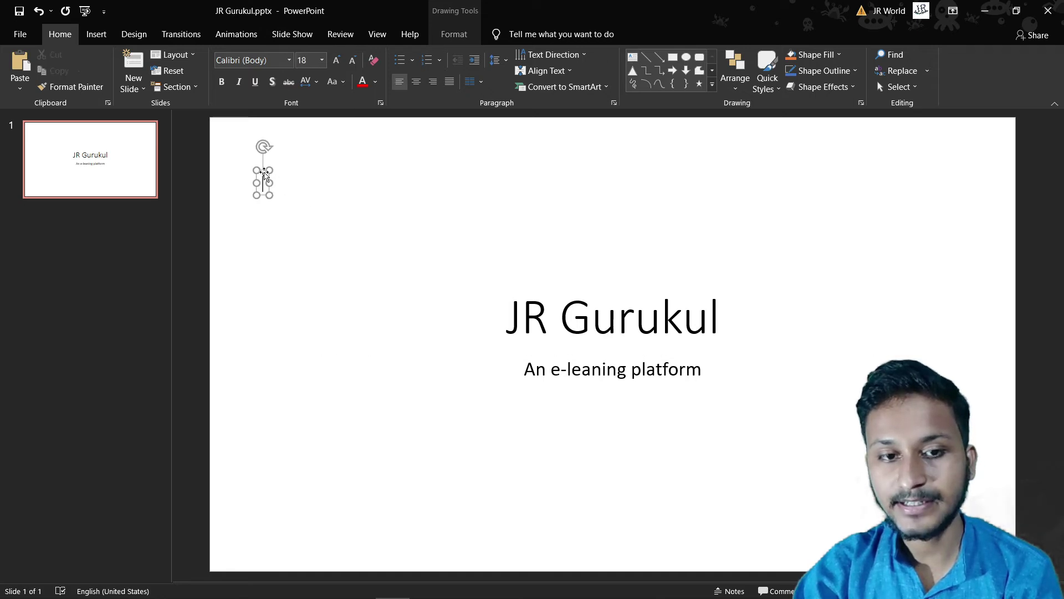
{"action": "type", "text": "ABCD"}
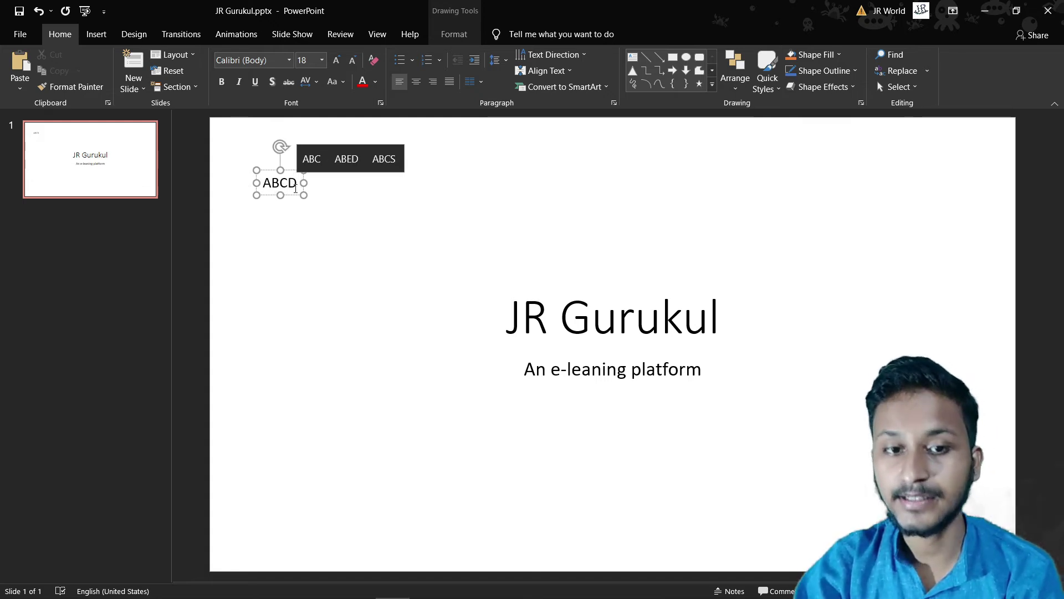
{"action": "left_click_drag", "start_coordinate": [298, 183], "coordinate": [257, 184]}
{"action": "left_click", "coordinate": [271, 195]}
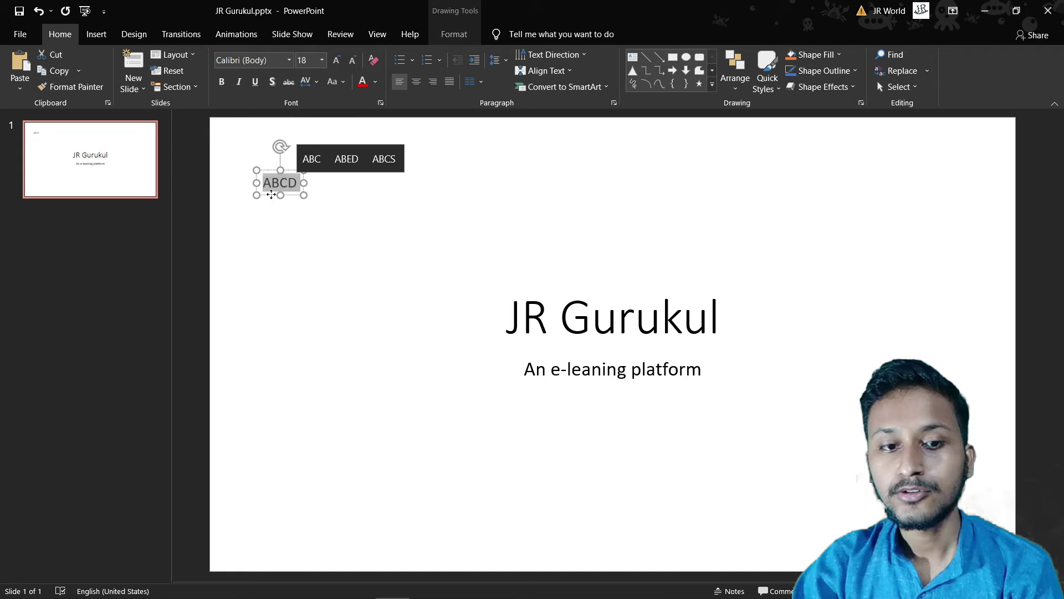
{"action": "key", "text": "Delete"}
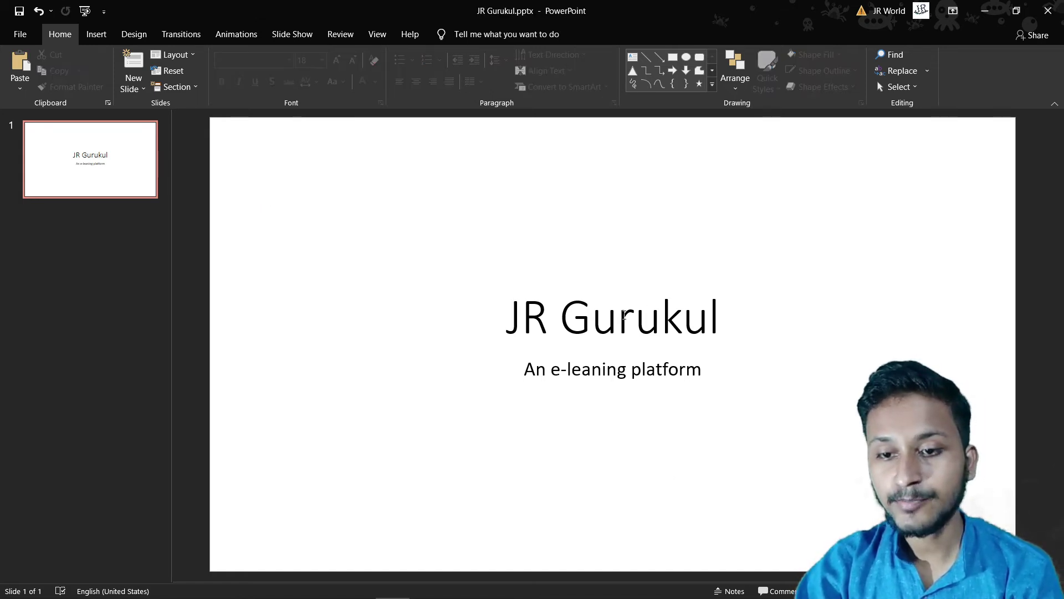
{"action": "left_click", "coordinate": [617, 316]}
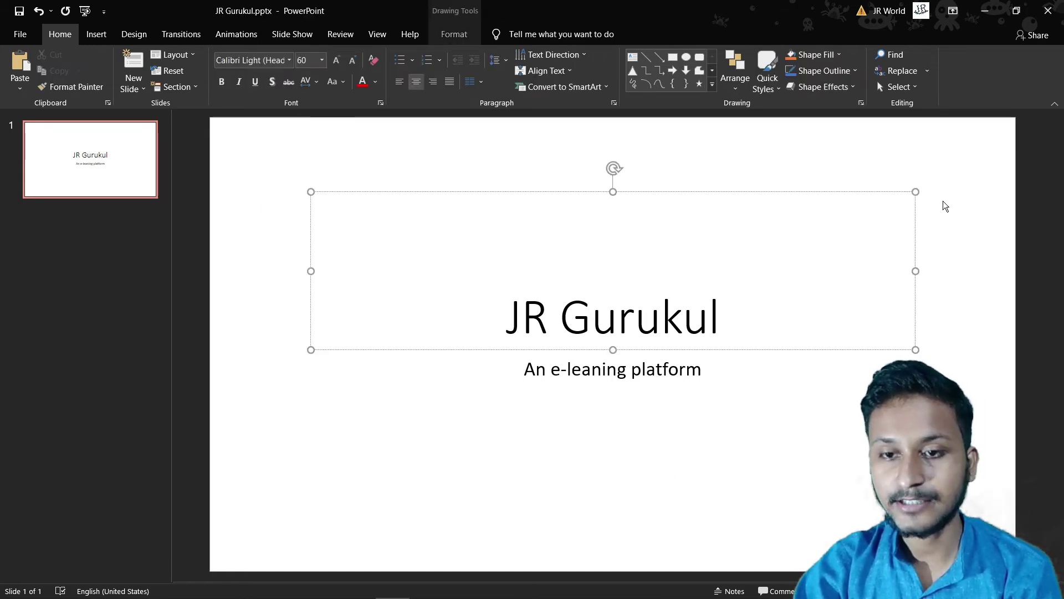
{"action": "left_click", "coordinate": [783, 193]}
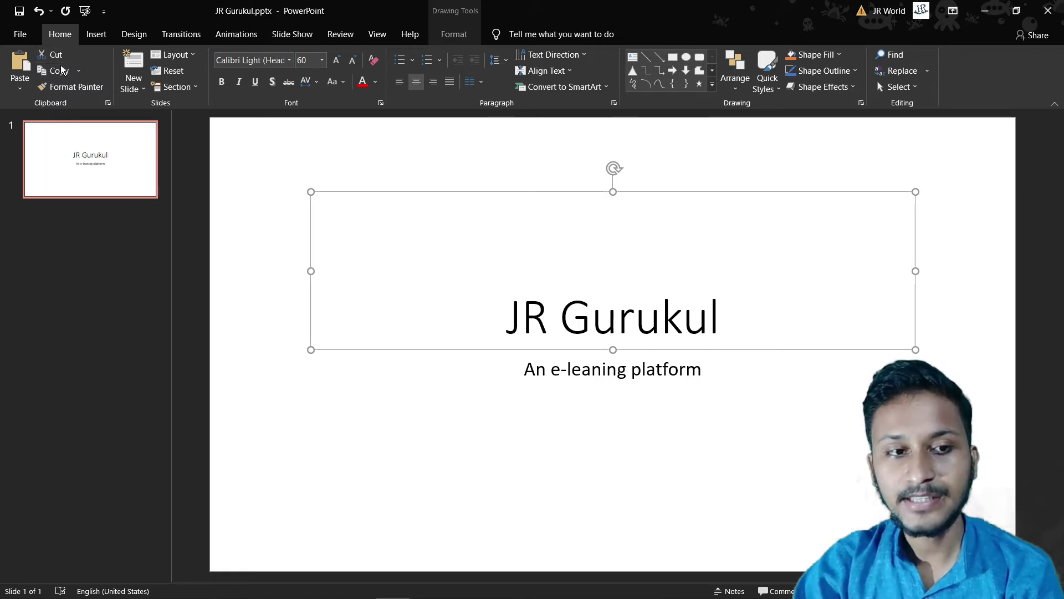
{"action": "left_click", "coordinate": [62, 74]}
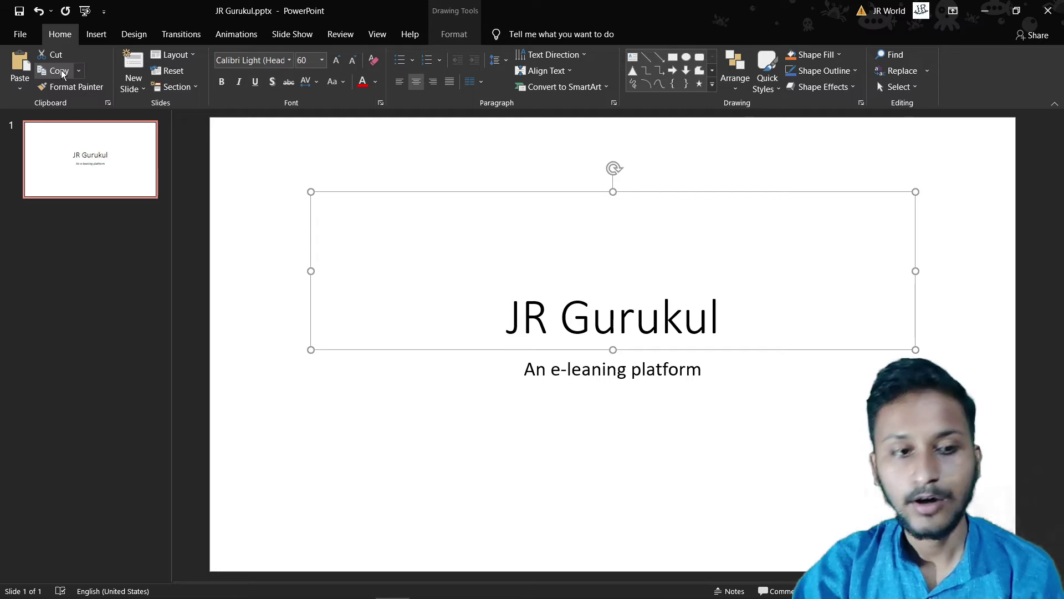
{"action": "left_click", "coordinate": [22, 66]}
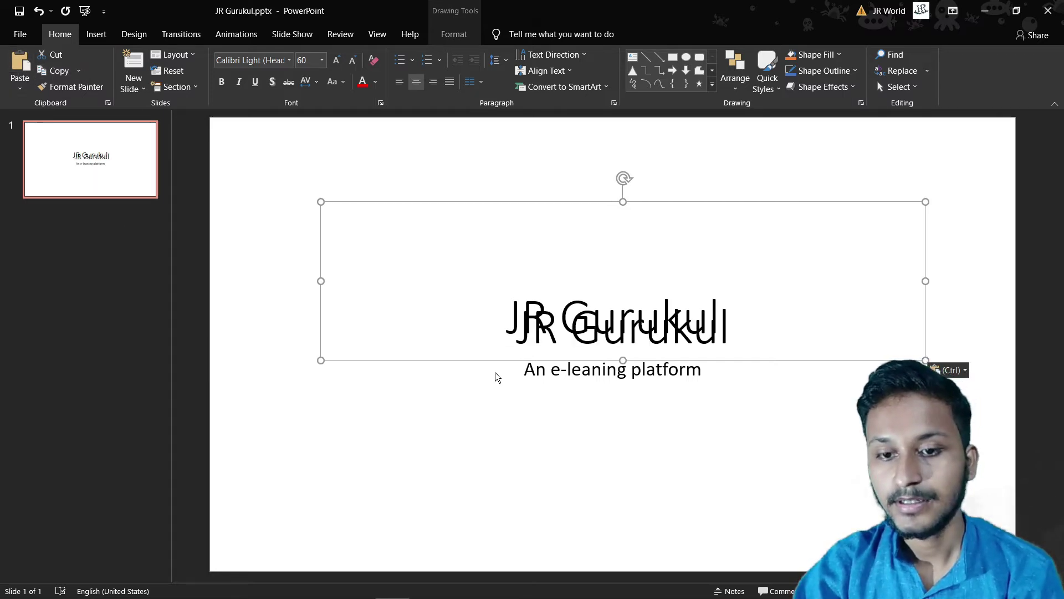
{"action": "mouse_move", "coordinate": [580, 206]}
{"action": "left_mouse_down"}
{"action": "mouse_move", "coordinate": [444, 291]}
{"action": "mouse_move", "coordinate": [369, 283]}
{"action": "left_mouse_up"}
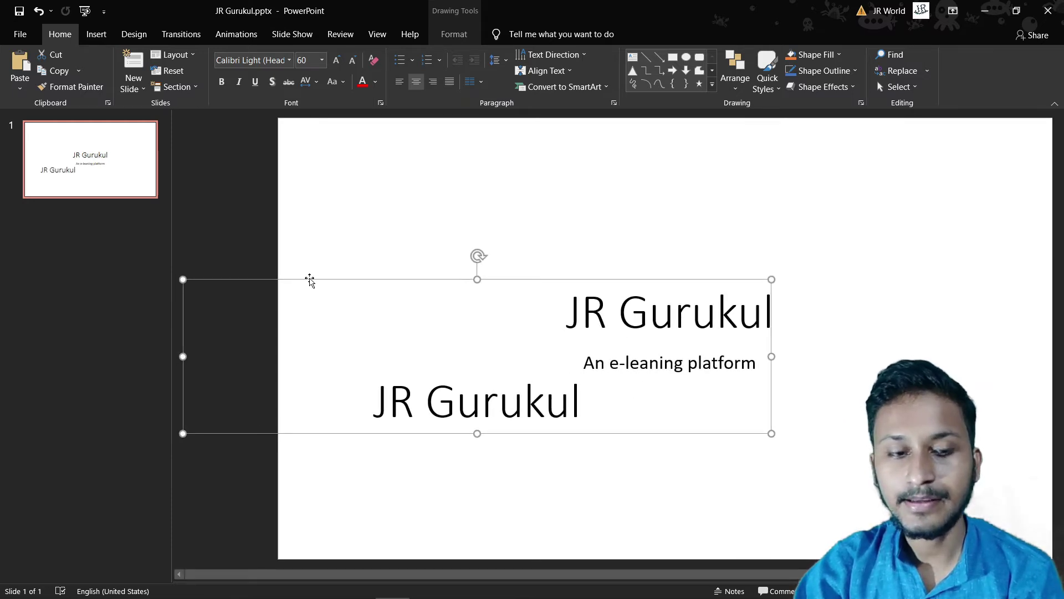
{"action": "left_click", "coordinate": [54, 56]}
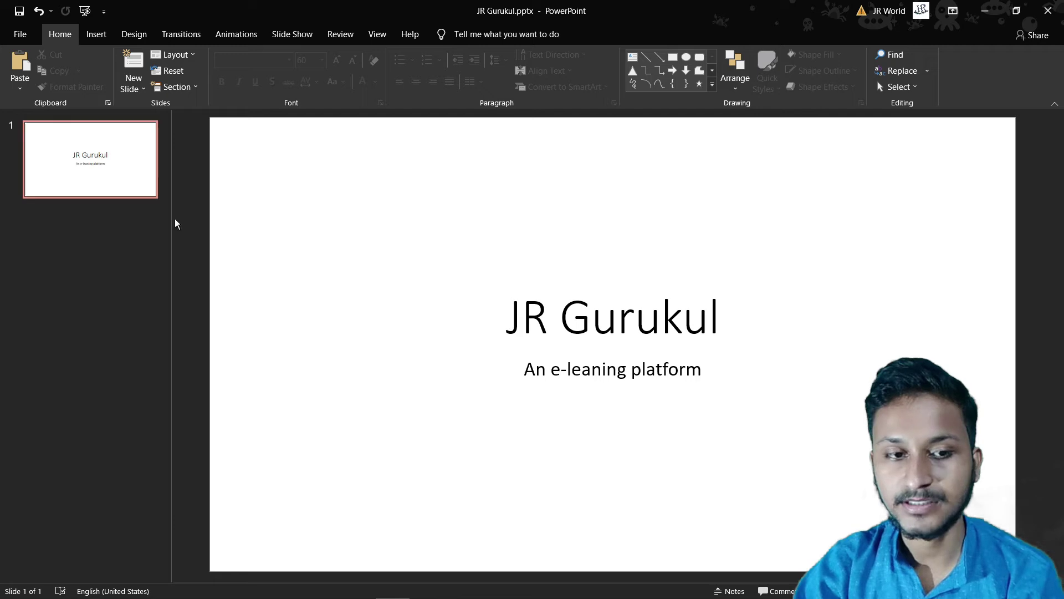
Add a new slide after the title slide from the slide pane
{"action": "right_click", "coordinate": [118, 227]}
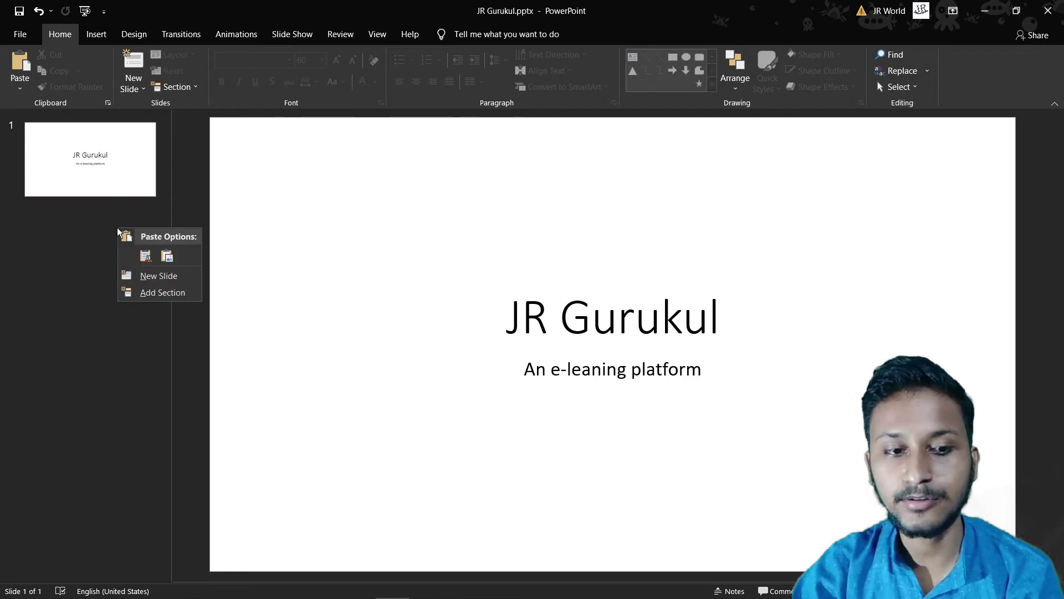
{"action": "right_click", "coordinate": [85, 227]}
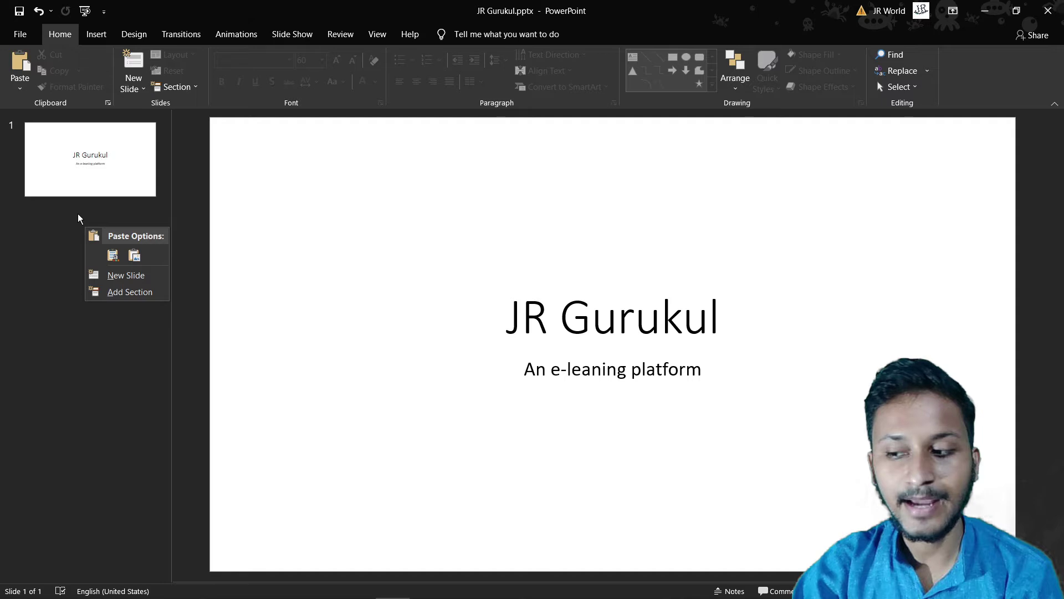
{"action": "right_click", "coordinate": [49, 223]}
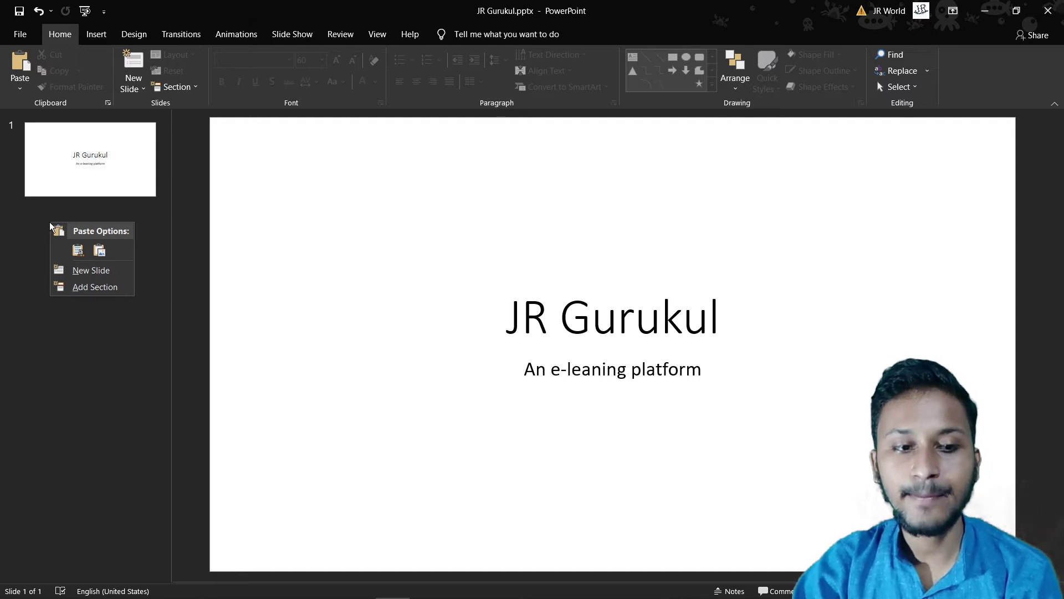
{"action": "left_click", "coordinate": [97, 271]}
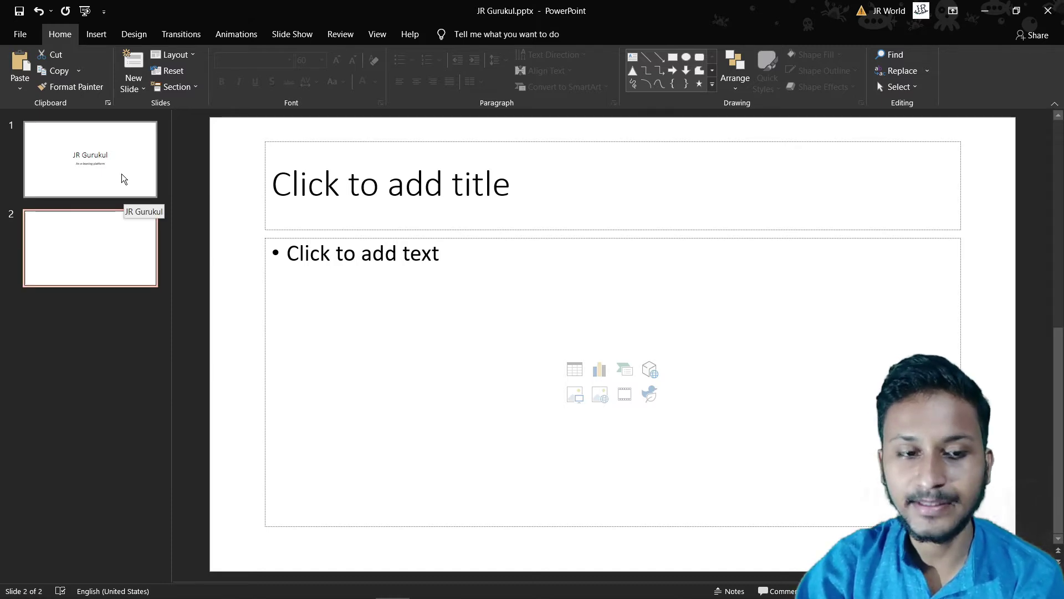
Switch slide 2 to the Blank layout and return to the title slide
{"action": "right_click", "coordinate": [101, 245]}
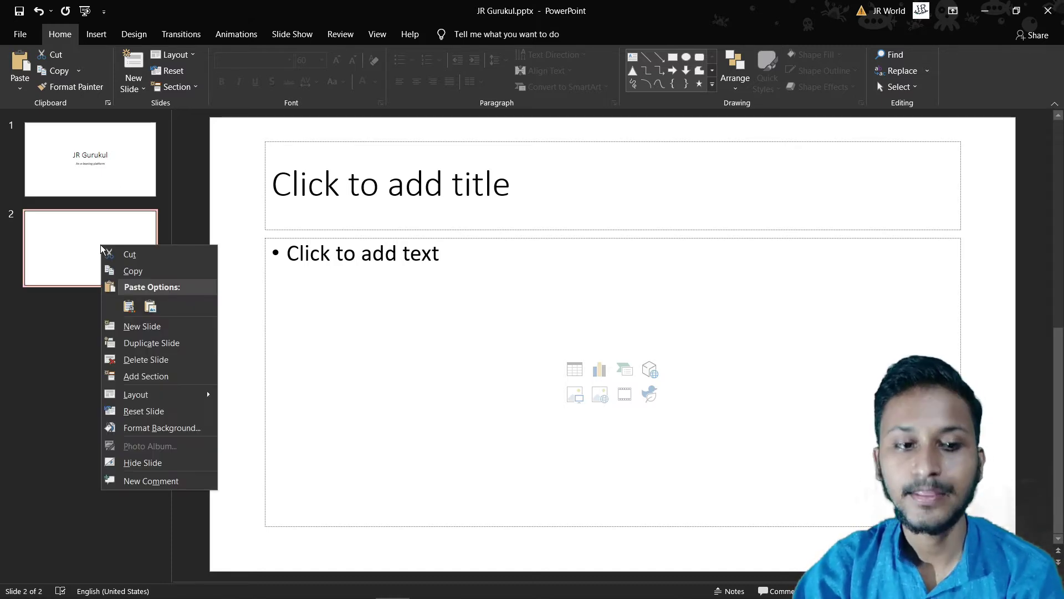
{"action": "mouse_move", "coordinate": [137, 394]}
{"action": "left_click", "coordinate": [238, 545]}
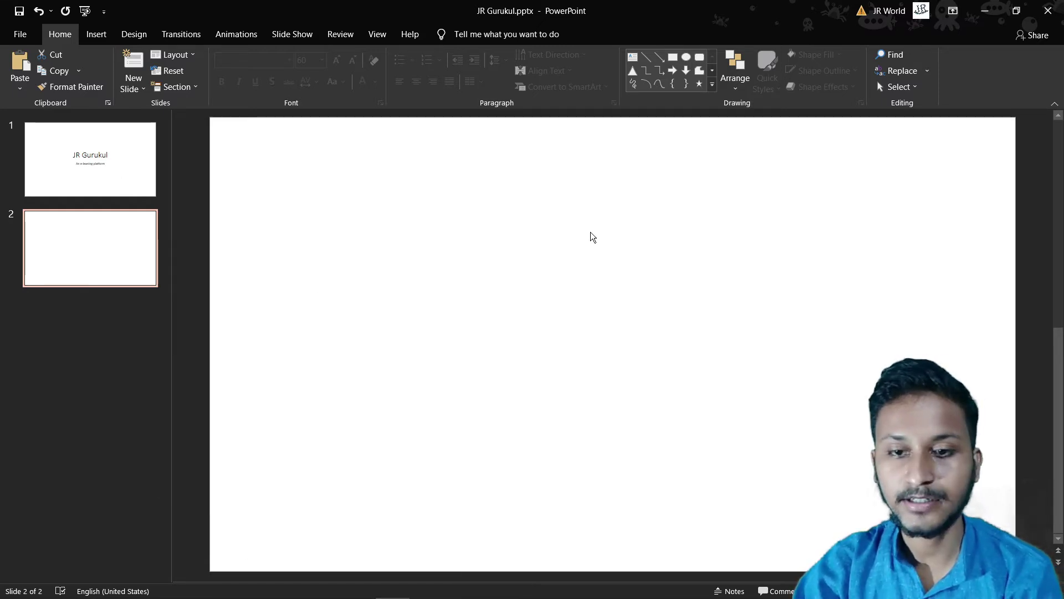
{"action": "left_click", "coordinate": [110, 170]}
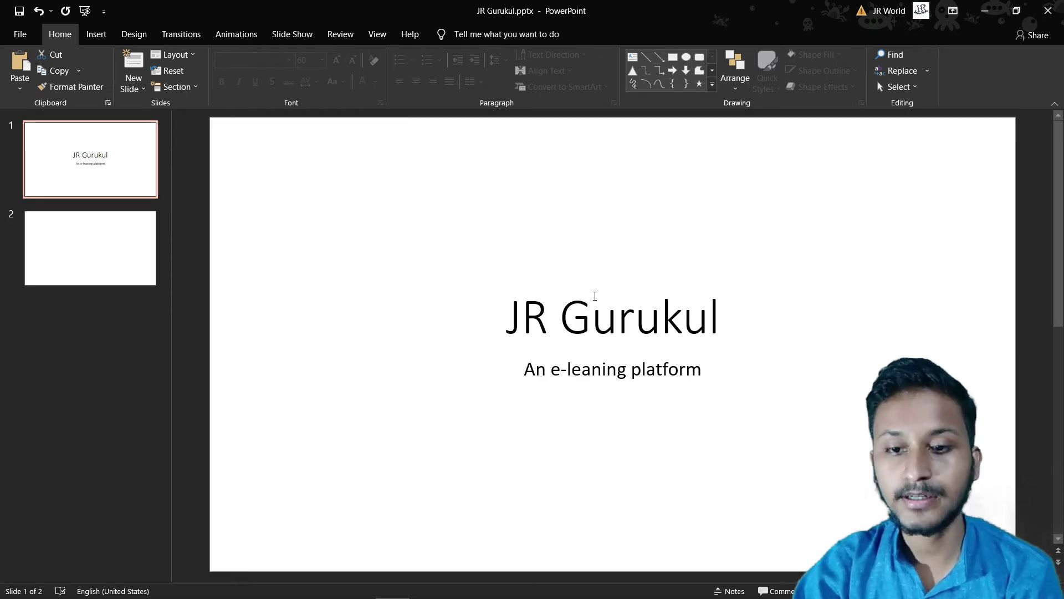
Paste the 'JR Gurukul' title onto slide 2 and move it toward the centre
{"action": "left_click", "coordinate": [103, 256]}
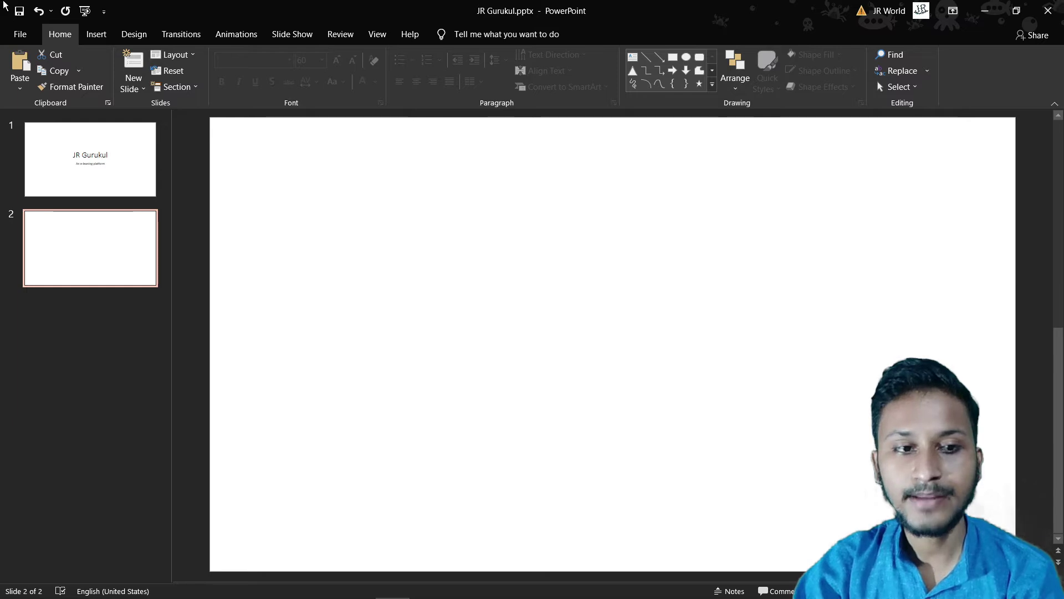
{"action": "left_click", "coordinate": [11, 65]}
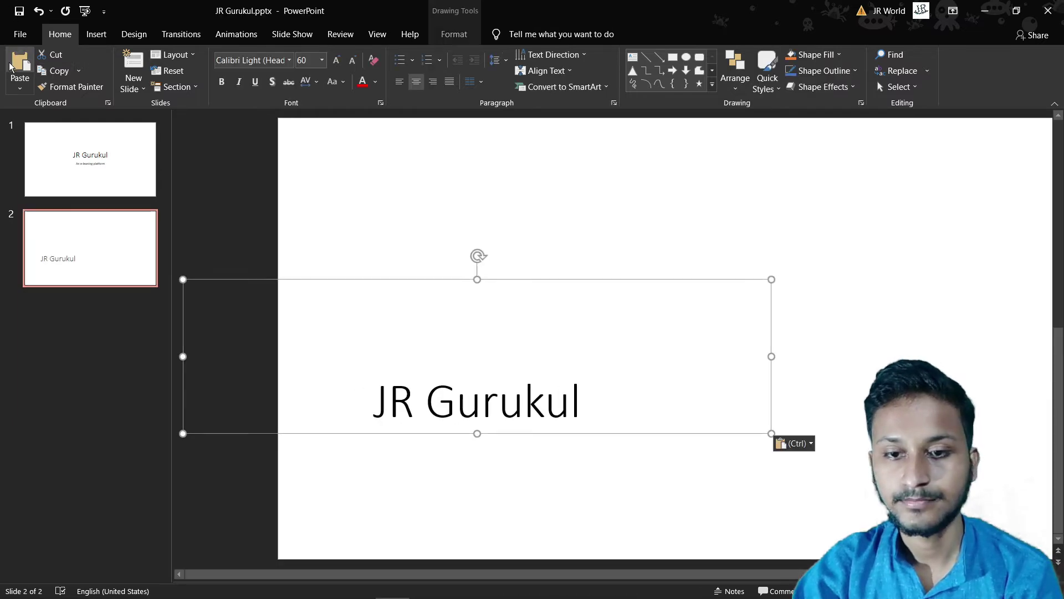
{"action": "mouse_move", "coordinate": [299, 281]}
{"action": "left_mouse_down"}
{"action": "mouse_move", "coordinate": [533, 283]}
{"action": "mouse_move", "coordinate": [603, 231]}
{"action": "mouse_move", "coordinate": [450, 216]}
{"action": "left_mouse_up"}
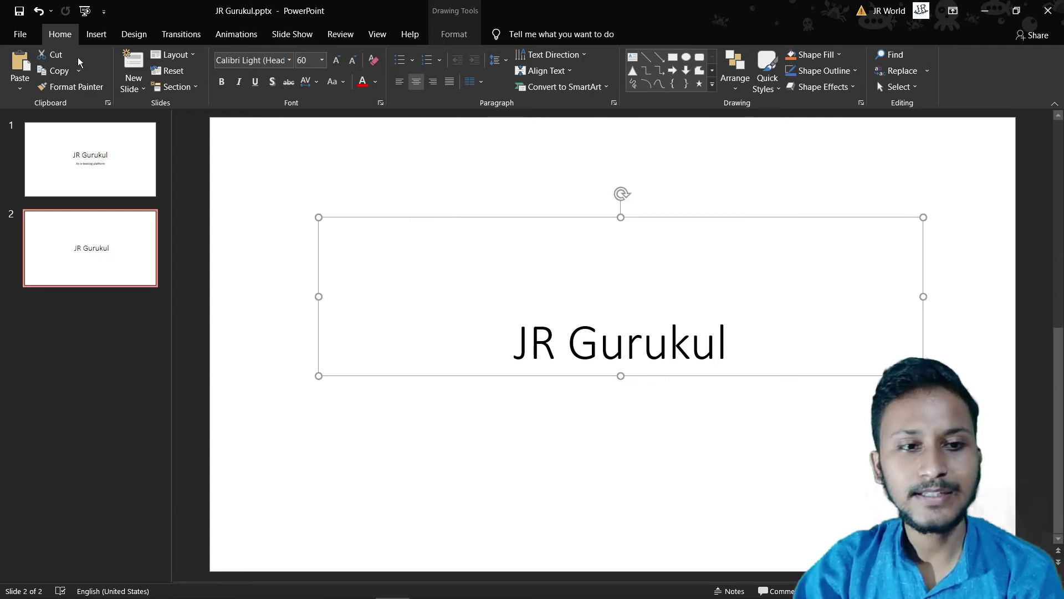
Copy the 'An e-leaning platform' subtitle from slide 1 and paste it onto slide 2
{"action": "left_click", "coordinate": [84, 139]}
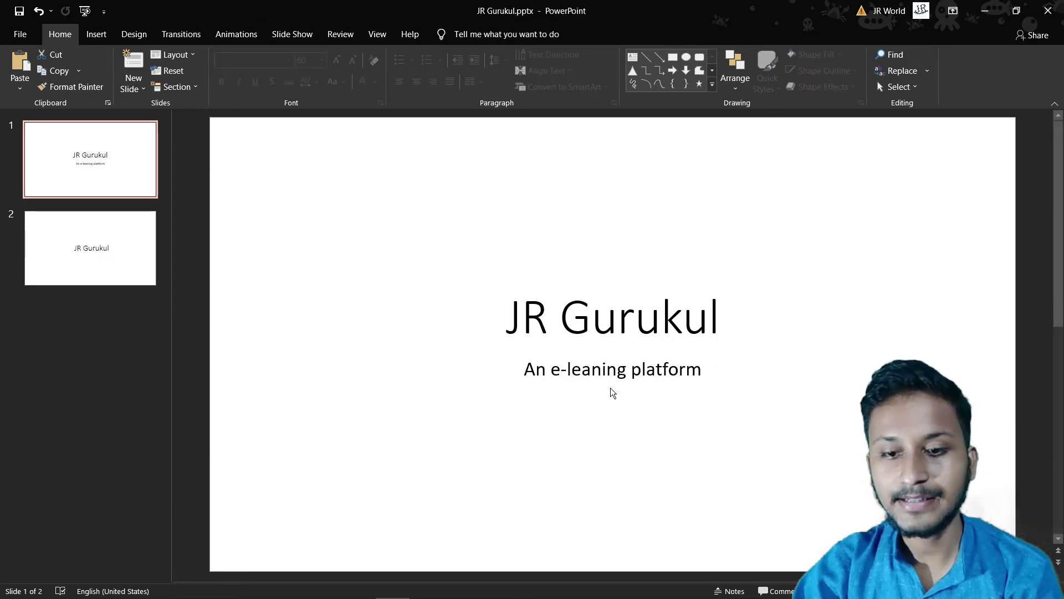
{"action": "left_click", "coordinate": [549, 366]}
{"action": "left_click", "coordinate": [526, 356]}
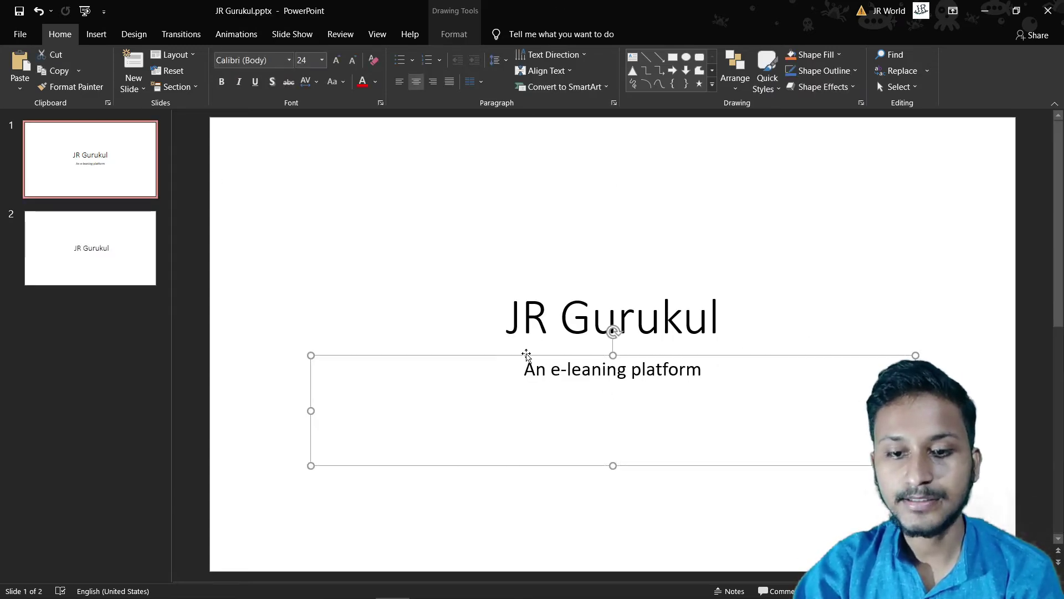
{"action": "left_click", "coordinate": [20, 34]}
{"action": "key", "text": "Escape"}
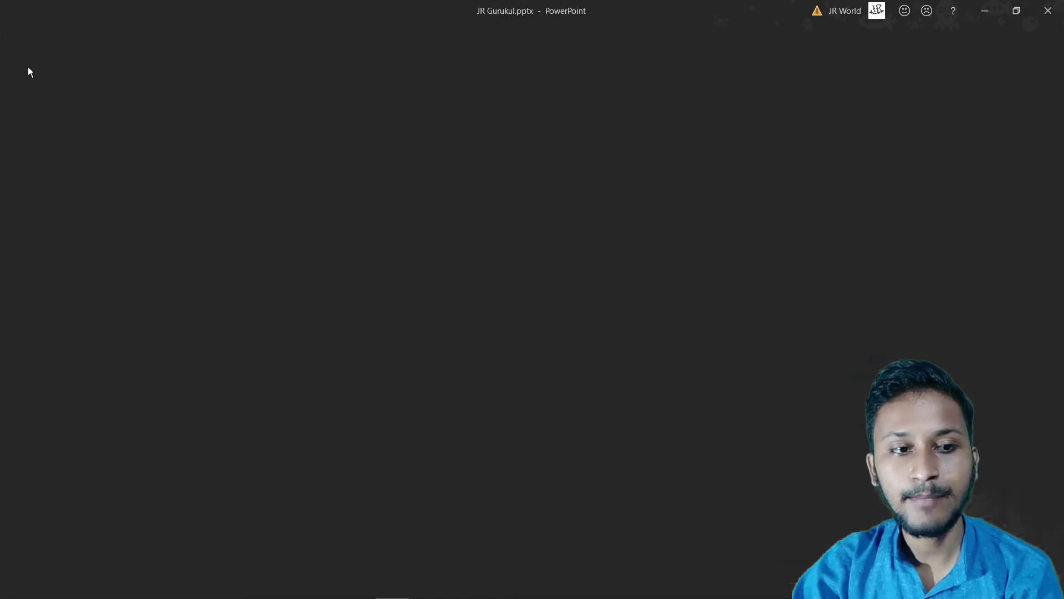
{"action": "key", "text": "Page_Down"}
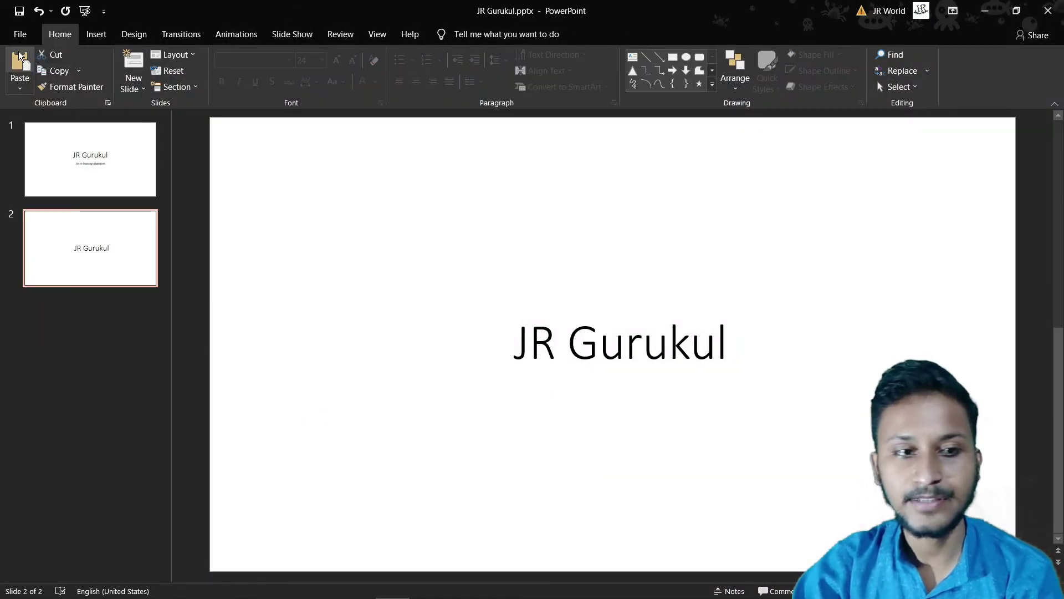
{"action": "left_click", "coordinate": [20, 65]}
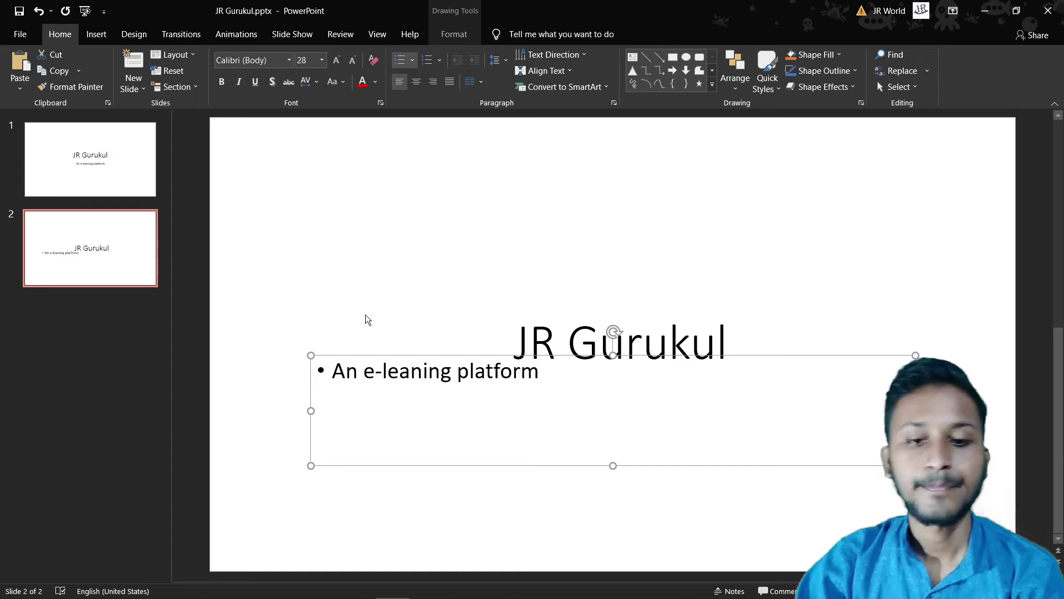
{"action": "left_click", "coordinate": [302, 275]}
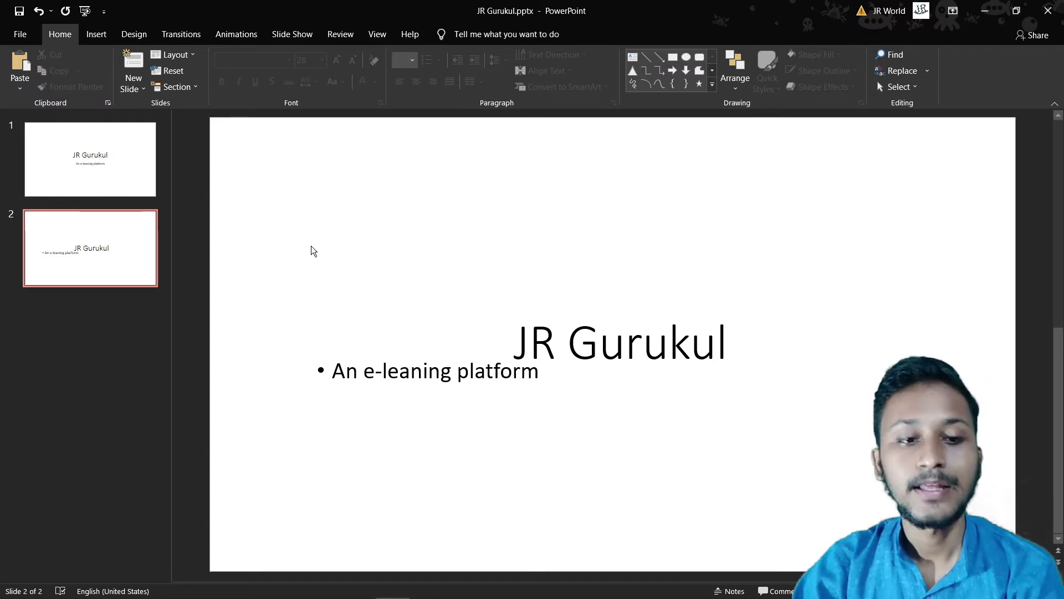
{"action": "left_click_drag", "start_coordinate": [113, 231], "coordinate": [110, 238]}
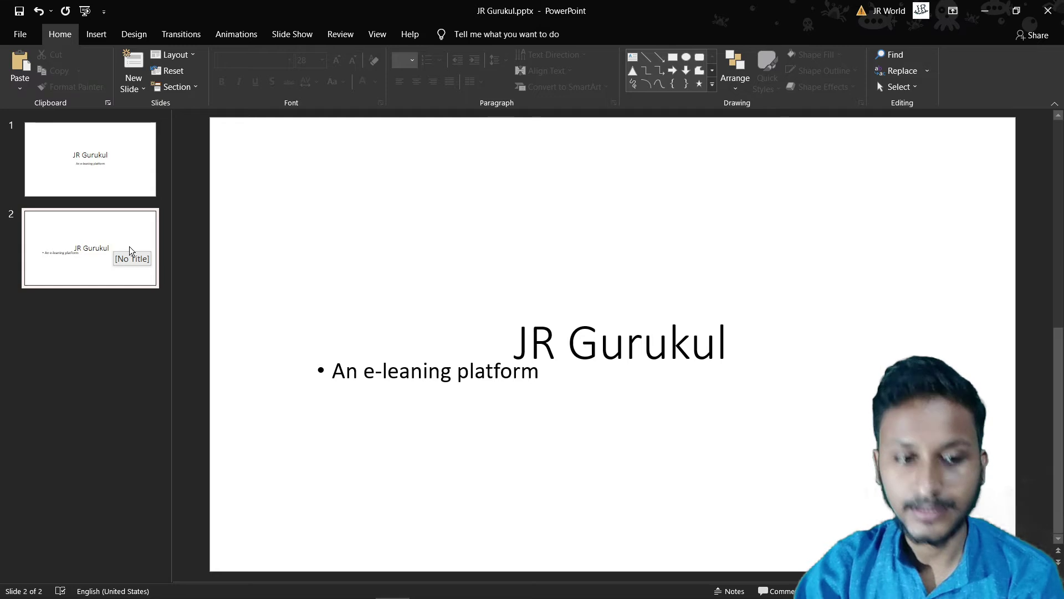
Cut slide 2 and paste it before the first slide
{"action": "left_click", "coordinate": [92, 176]}
{"action": "left_click", "coordinate": [95, 238]}
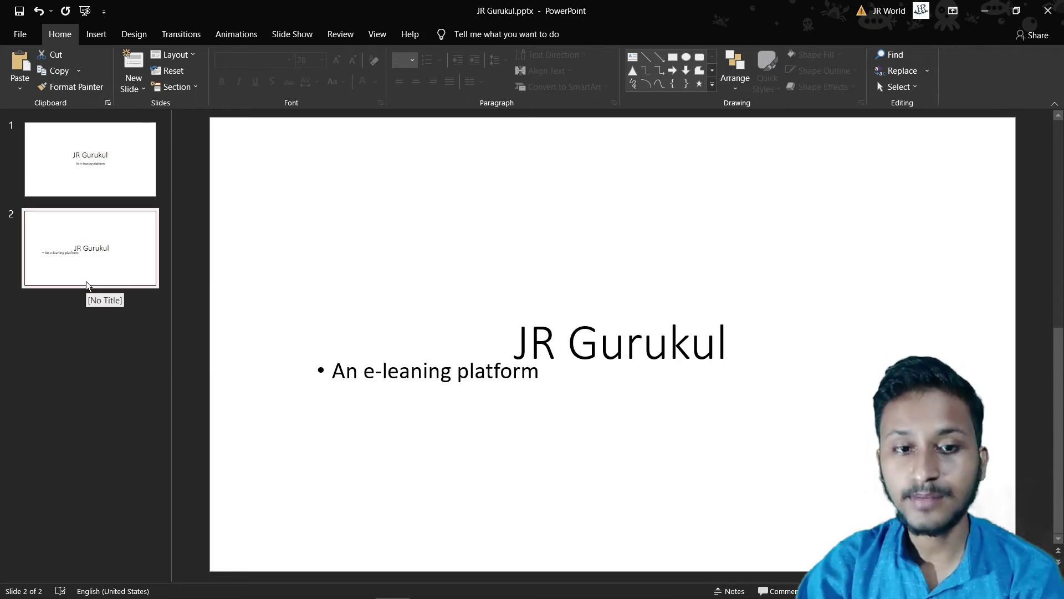
{"action": "left_click", "coordinate": [55, 58]}
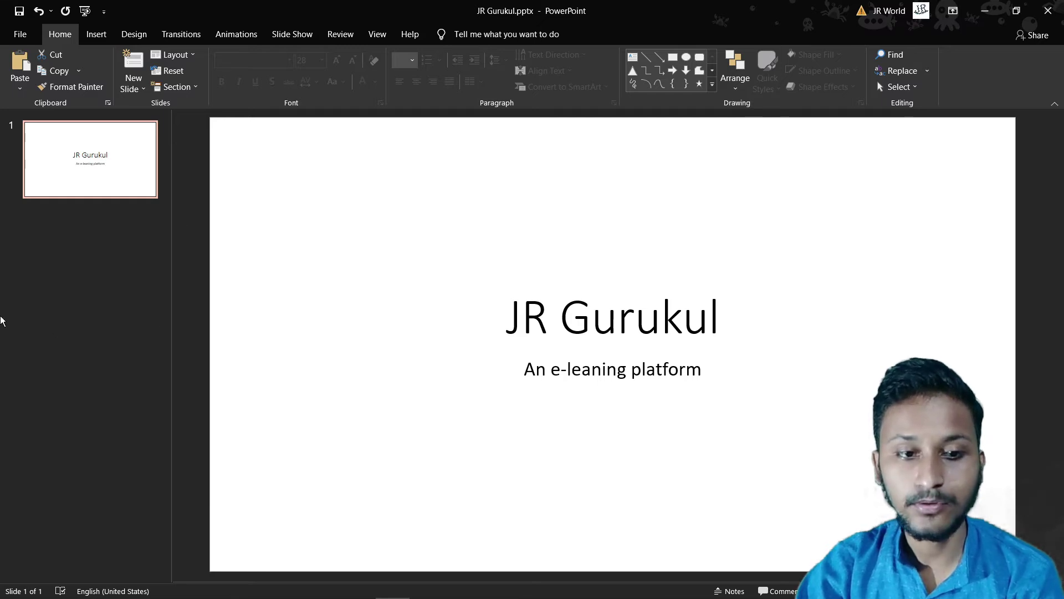
{"action": "left_click", "coordinate": [87, 118]}
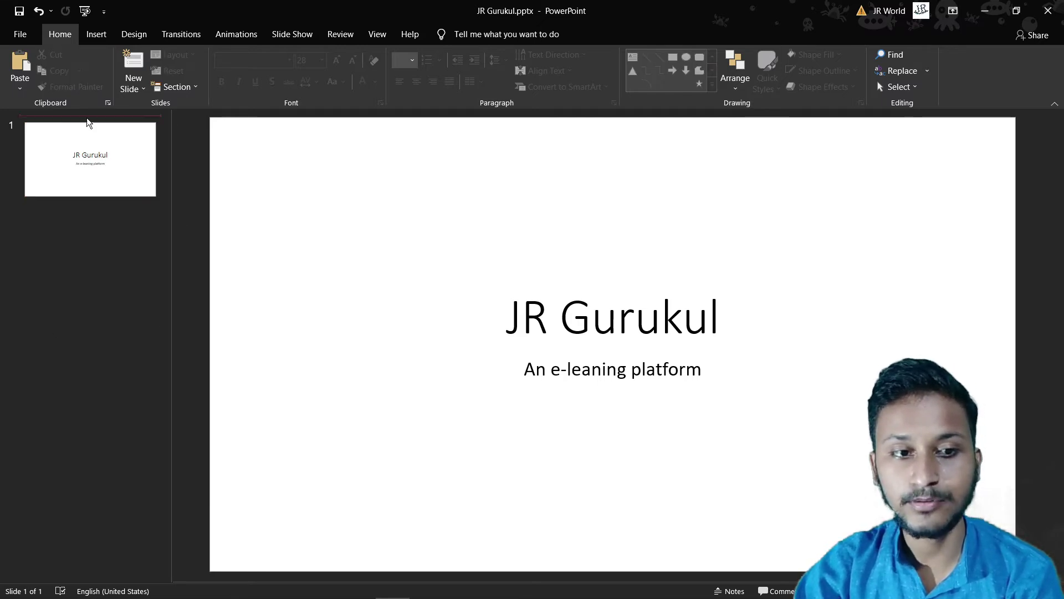
{"action": "left_click", "coordinate": [20, 69]}
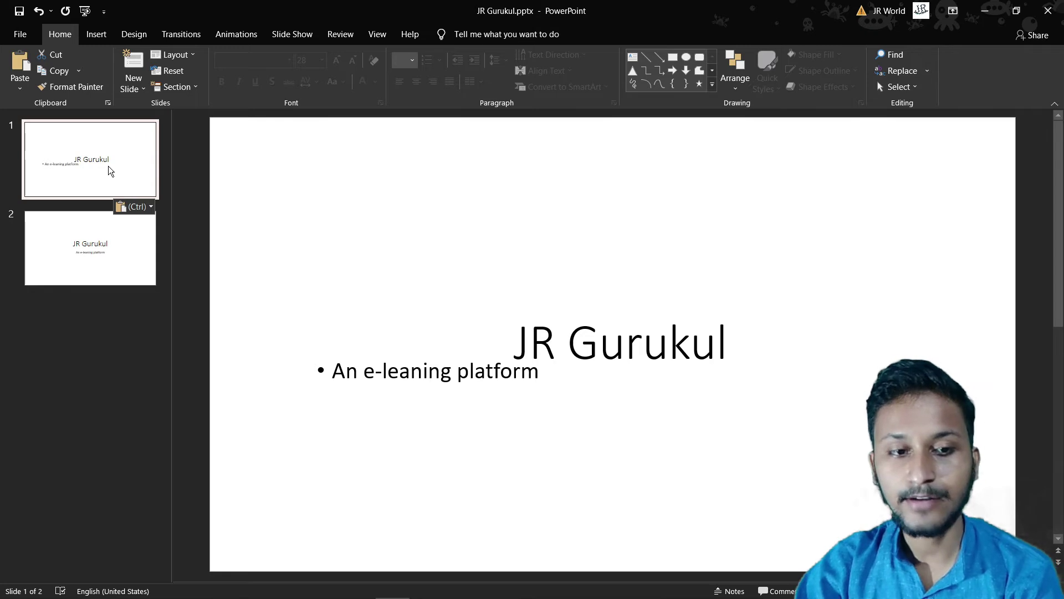
Switch between slides 1 and 2 to check the new slide order
{"action": "left_click", "coordinate": [92, 255]}
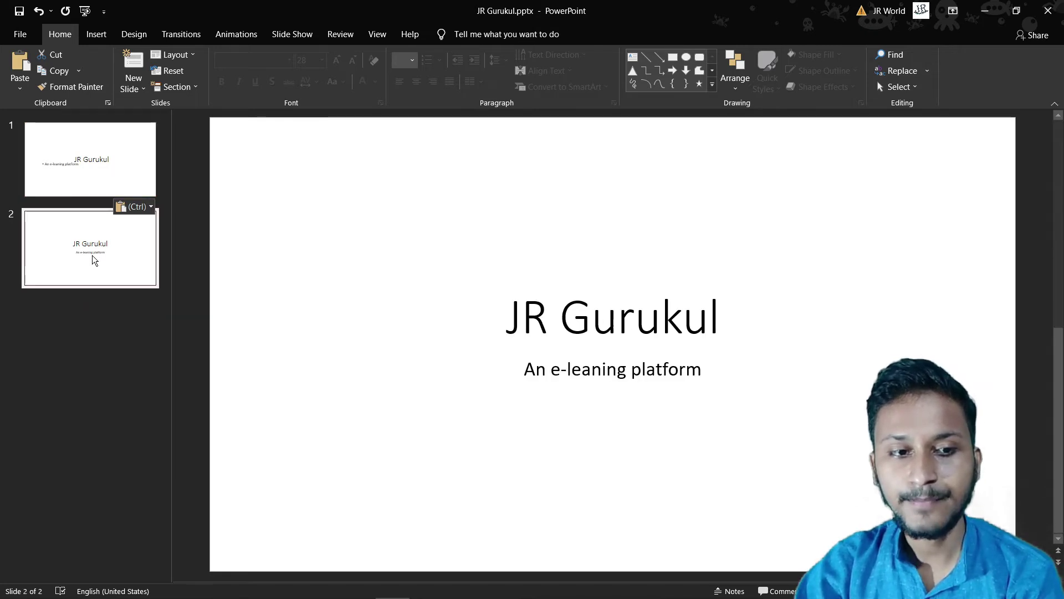
{"action": "left_click", "coordinate": [96, 145]}
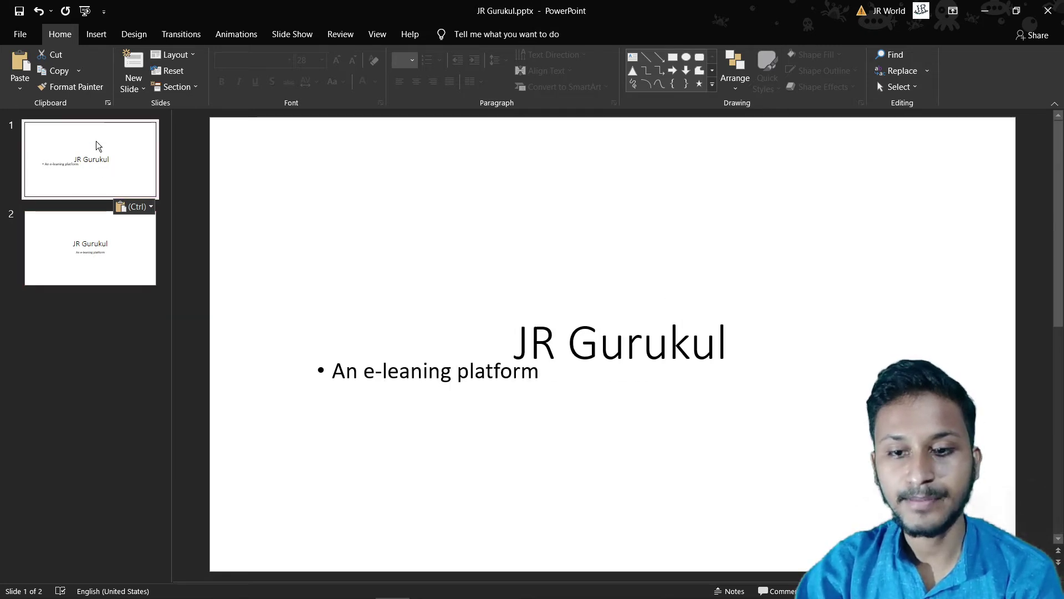
{"action": "left_click", "coordinate": [89, 248]}
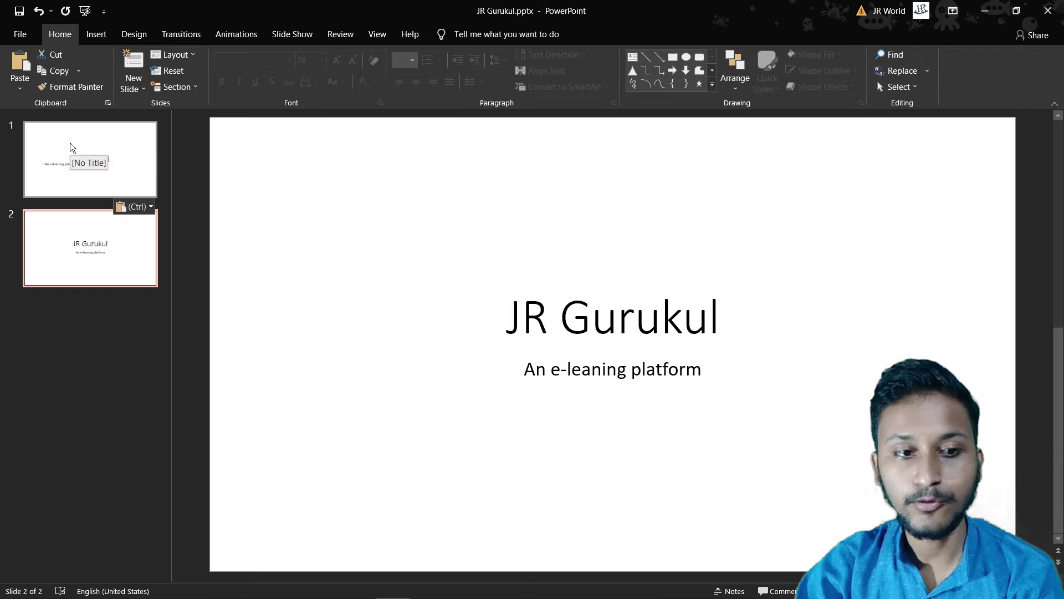
{"action": "left_click", "coordinate": [108, 166]}
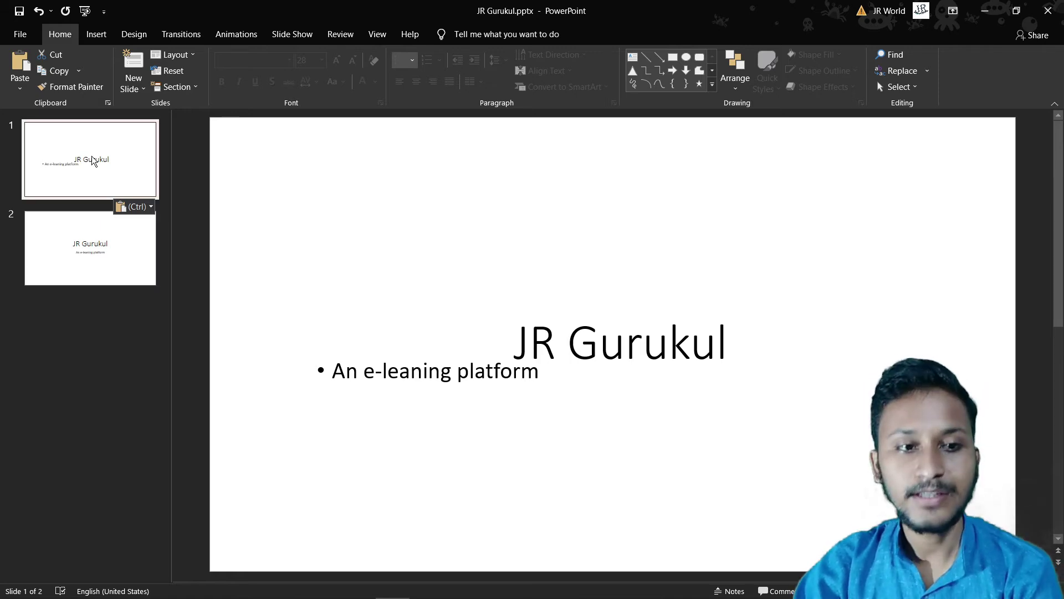
{"action": "left_click", "coordinate": [82, 242]}
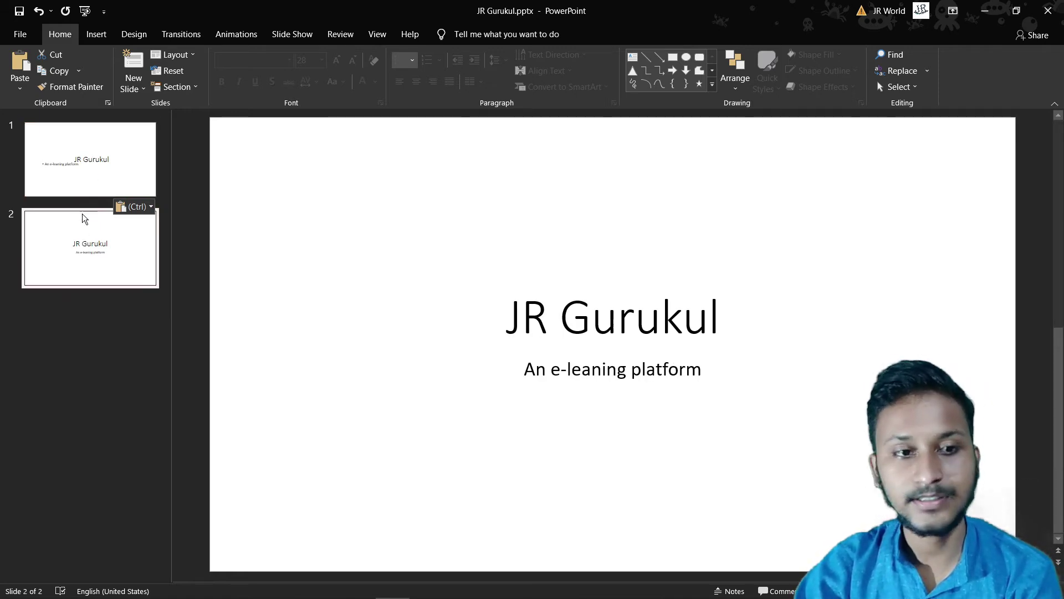
{"action": "left_click", "coordinate": [81, 313]}
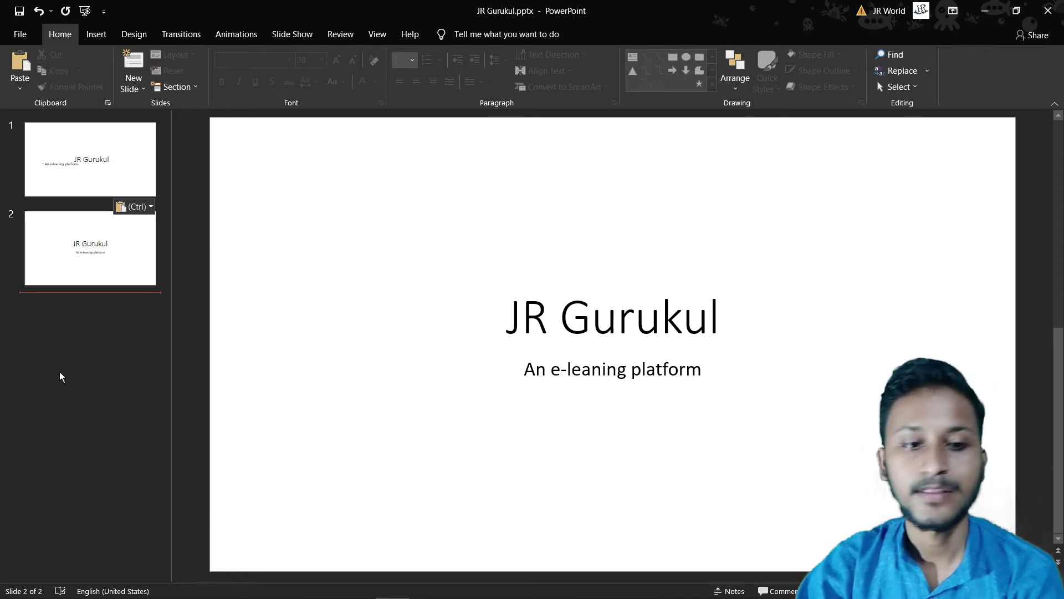
Draw a large Smiley Face shape on the left side of slide 2
{"action": "left_click", "coordinate": [176, 198]}
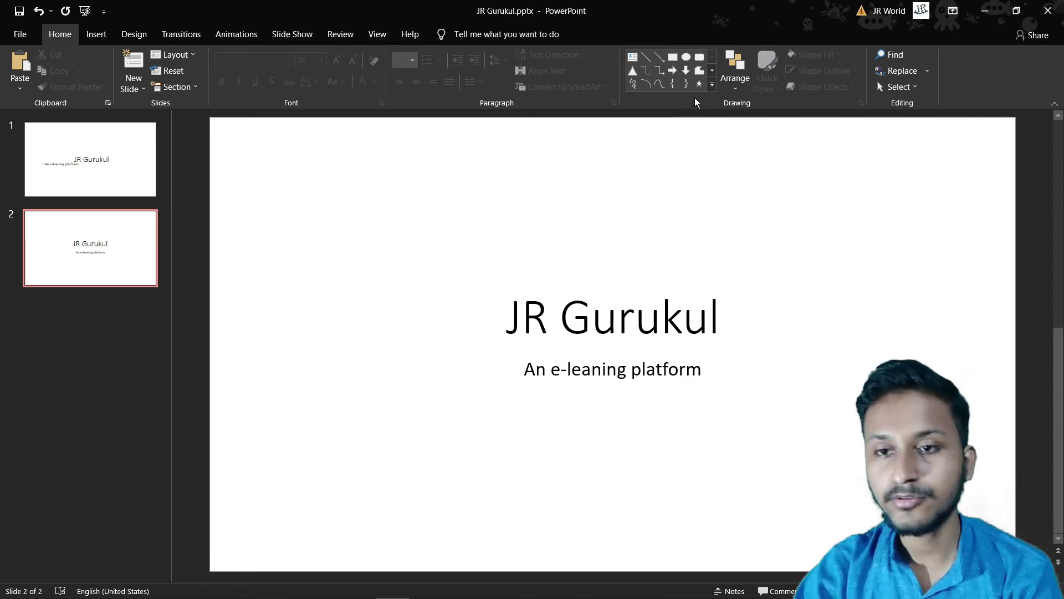
{"action": "left_click", "coordinate": [712, 84]}
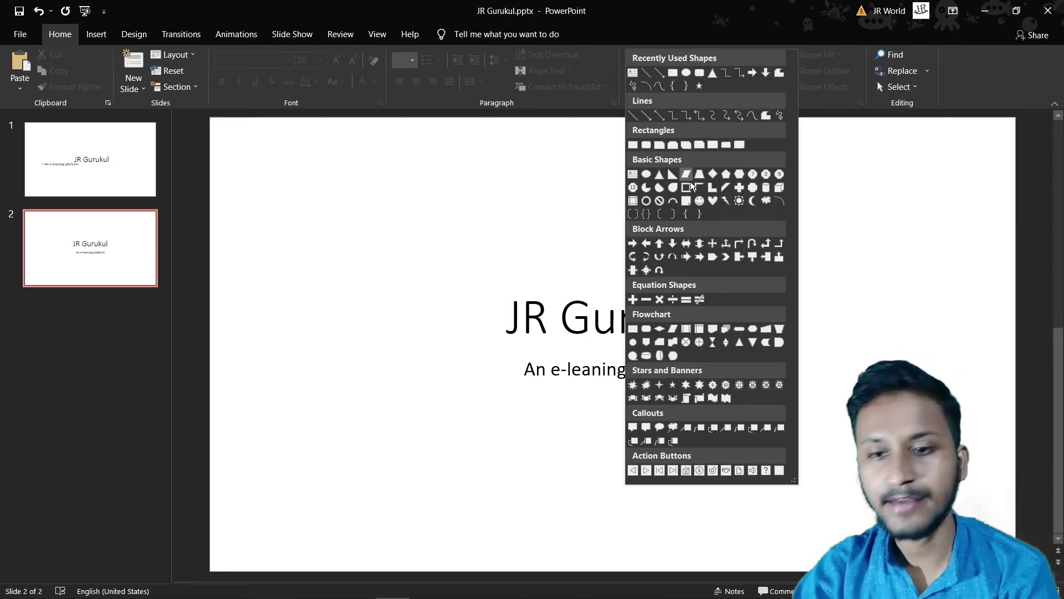
{"action": "left_click", "coordinate": [700, 200]}
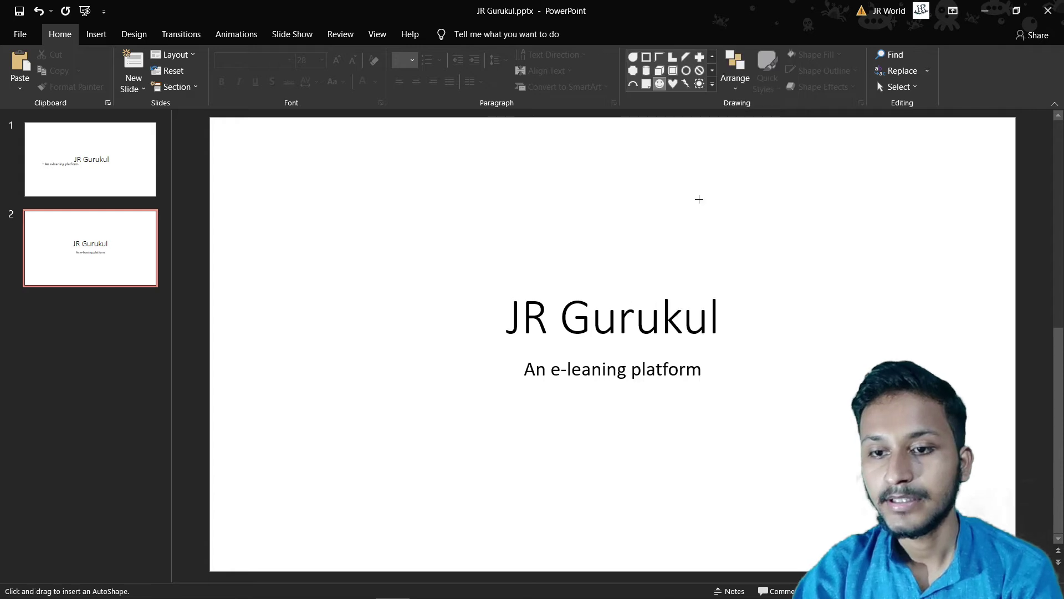
{"action": "left_click_drag", "start_coordinate": [255, 173], "coordinate": [439, 368]}
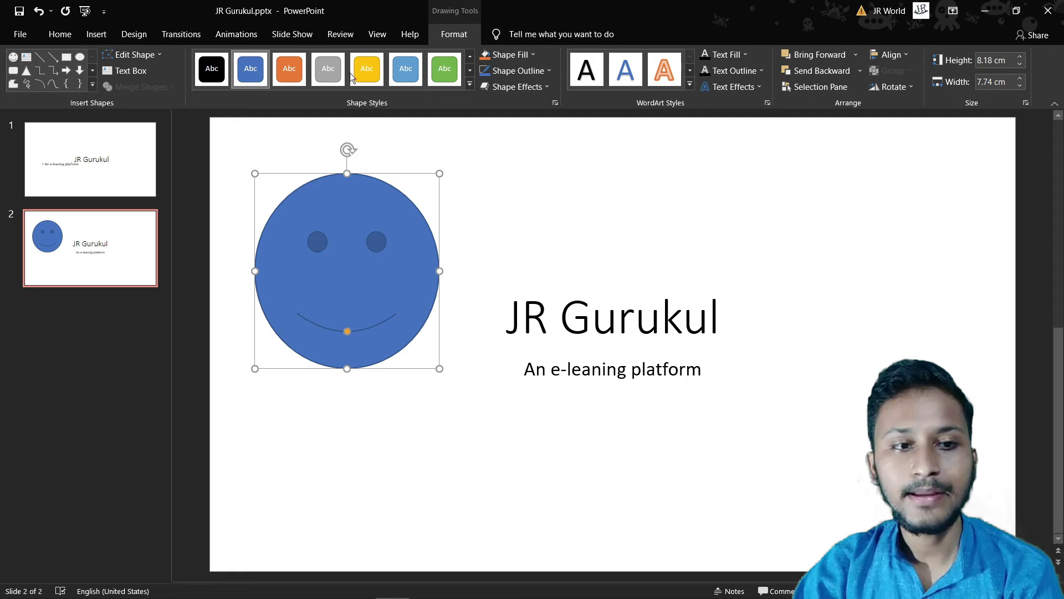
{"action": "left_click", "coordinate": [60, 34]}
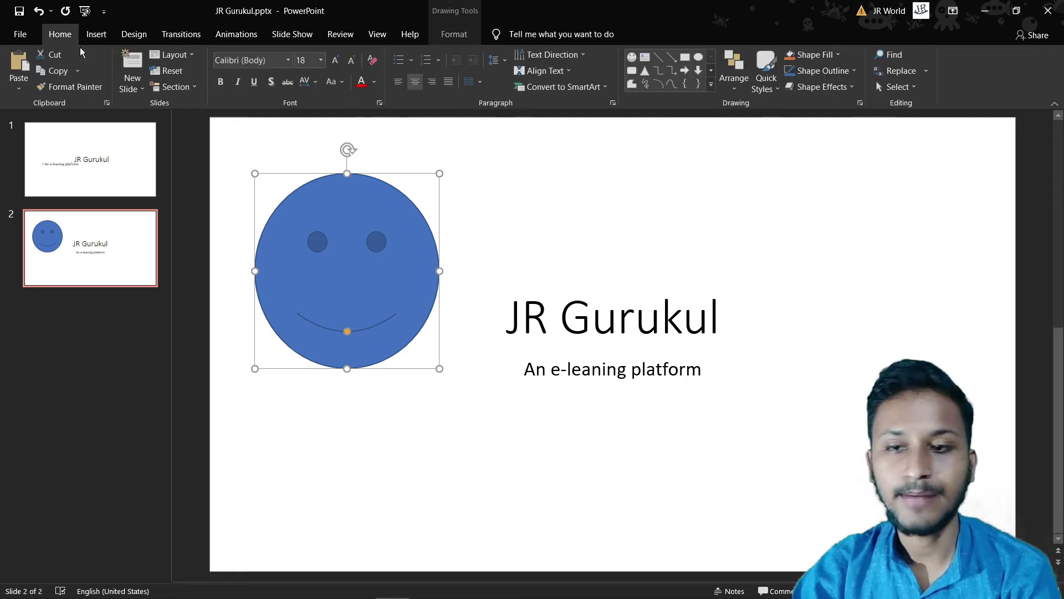
{"action": "left_click", "coordinate": [712, 84]}
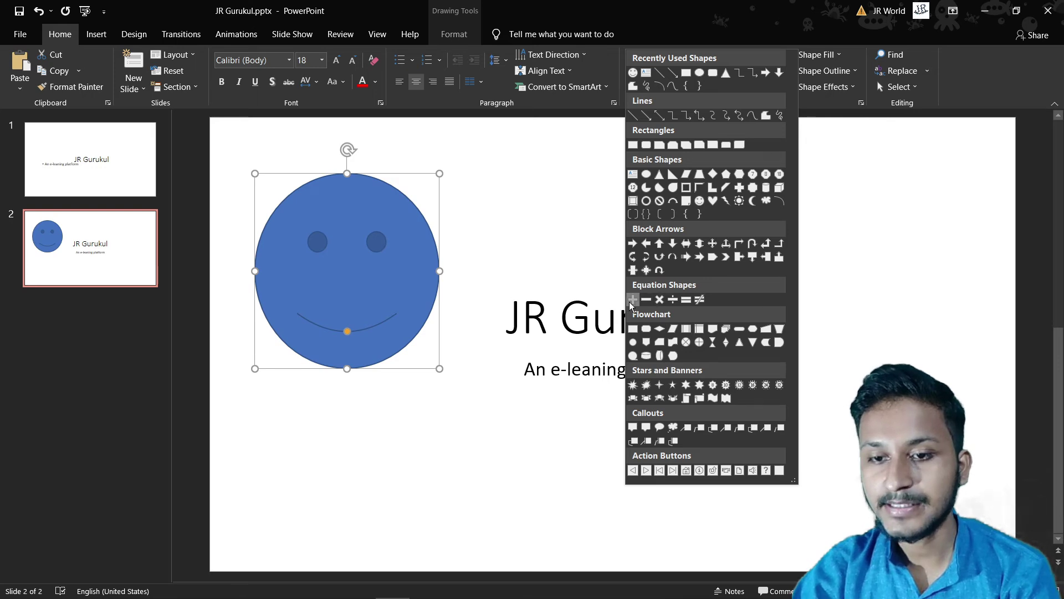
Draw a Plus shape on the right of slide 2, shift it left and shorten it to 8.5 cm
{"action": "left_click", "coordinate": [633, 299]}
{"action": "left_click_drag", "start_coordinate": [866, 145], "coordinate": [1046, 369]}
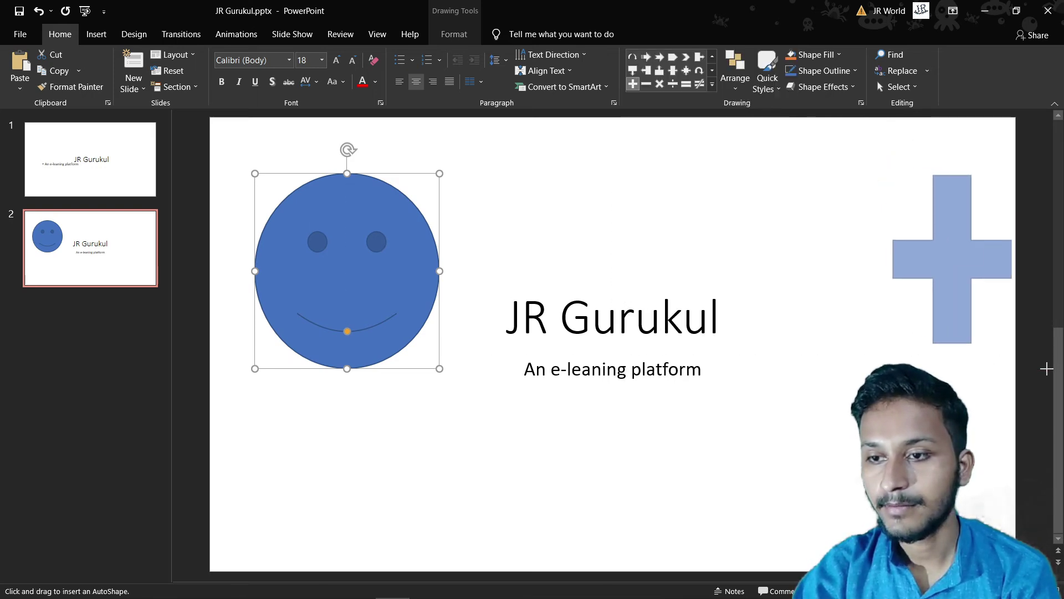
{"action": "left_click_drag", "start_coordinate": [944, 253], "coordinate": [833, 254]}
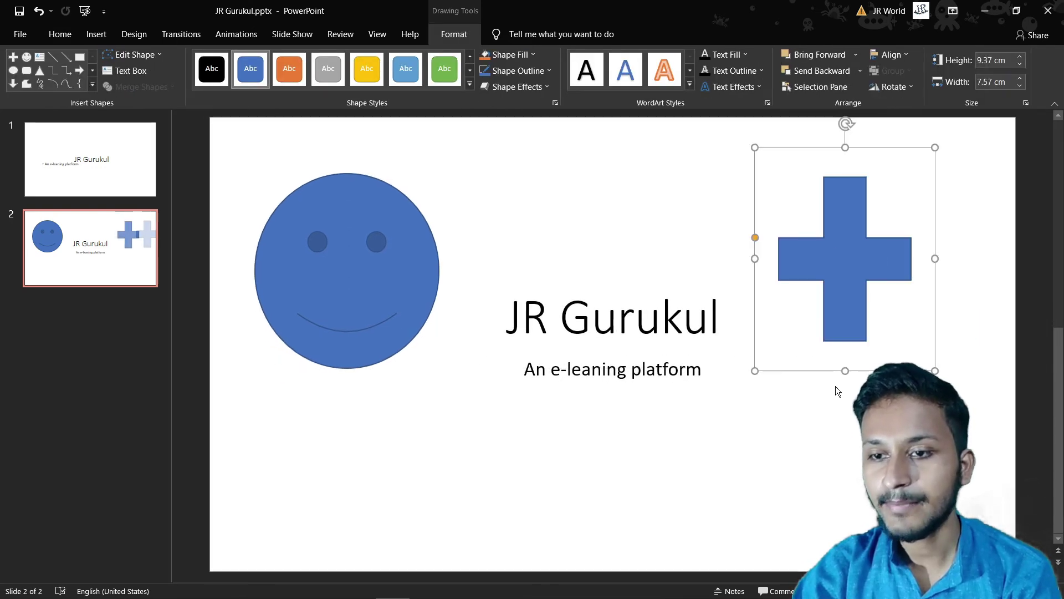
{"action": "left_click_drag", "start_coordinate": [846, 370], "coordinate": [846, 350]}
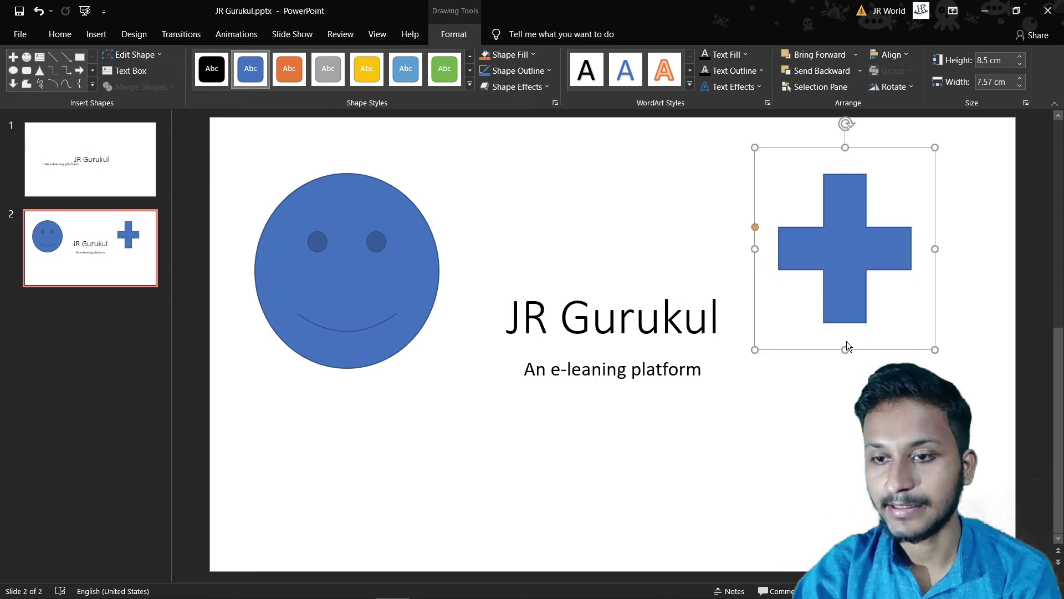
{"action": "left_click", "coordinate": [836, 442]}
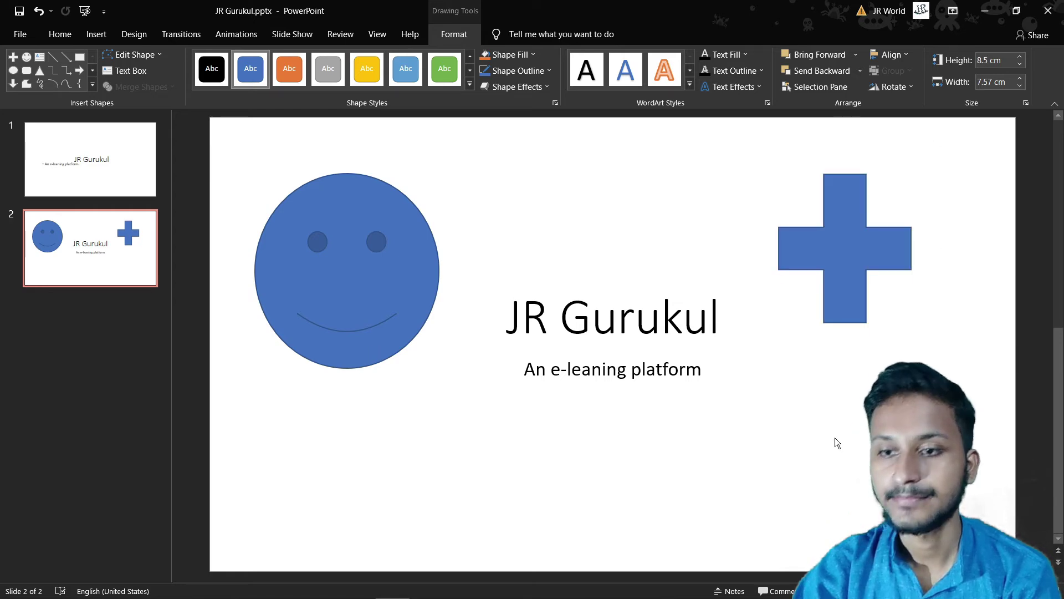
Select the smiley face and the plus shape in turn
{"action": "left_click", "coordinate": [313, 238]}
{"action": "left_click", "coordinate": [829, 246]}
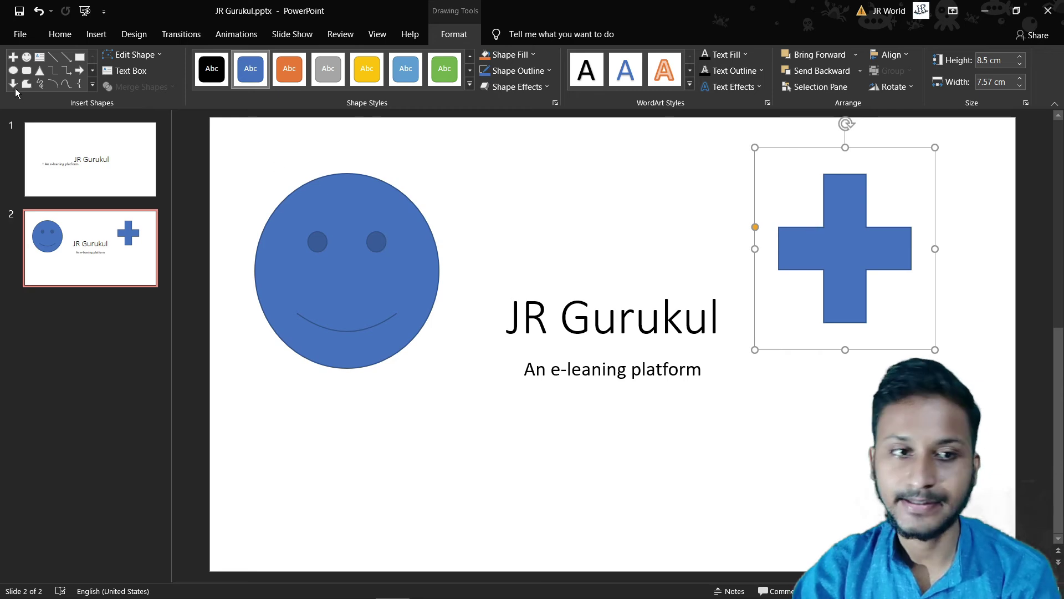
{"action": "left_click", "coordinate": [61, 35]}
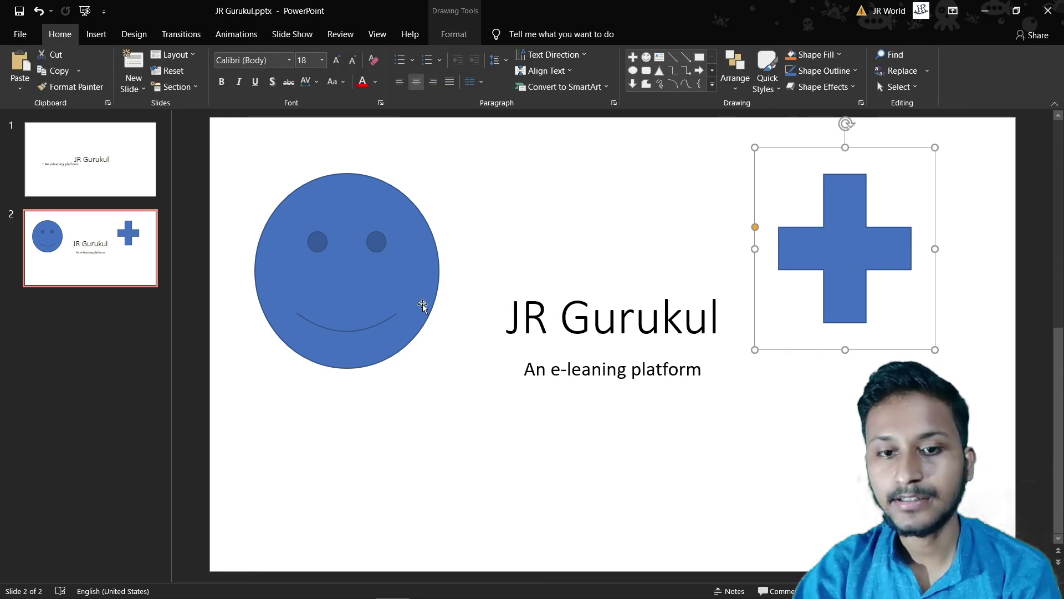
{"action": "left_click", "coordinate": [394, 278]}
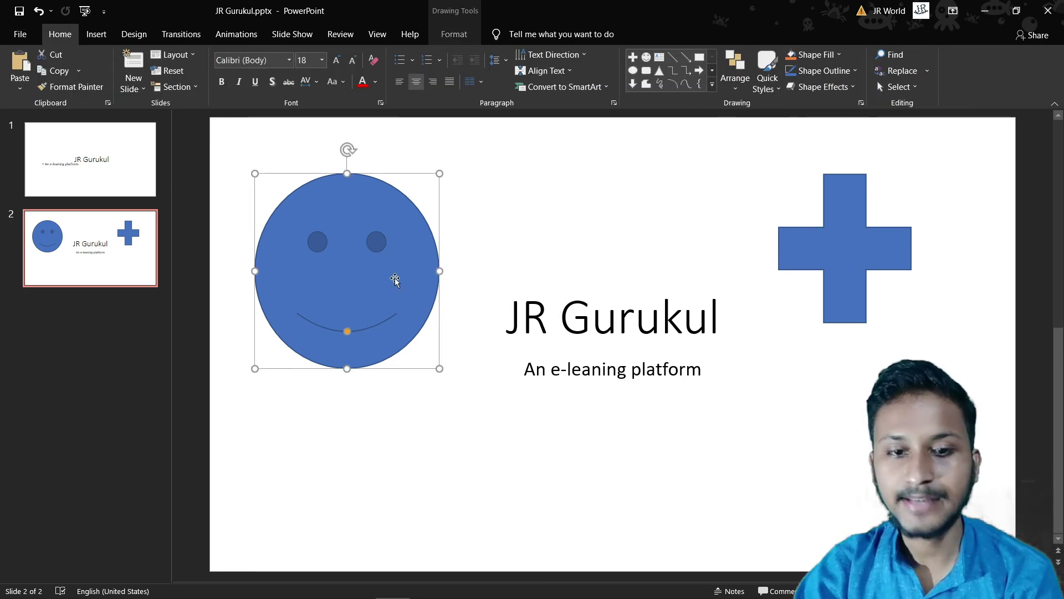
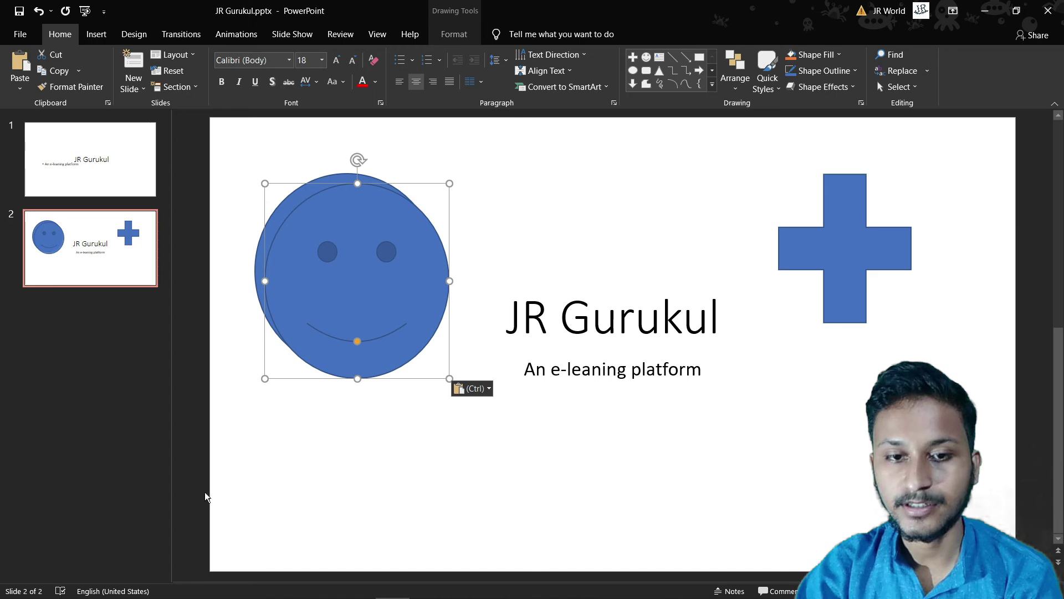
Cut the duplicate smiley off slide 2 and paste it at slide 1's top-left corner
{"action": "left_click_drag", "start_coordinate": [357, 268], "coordinate": [344, 354]}
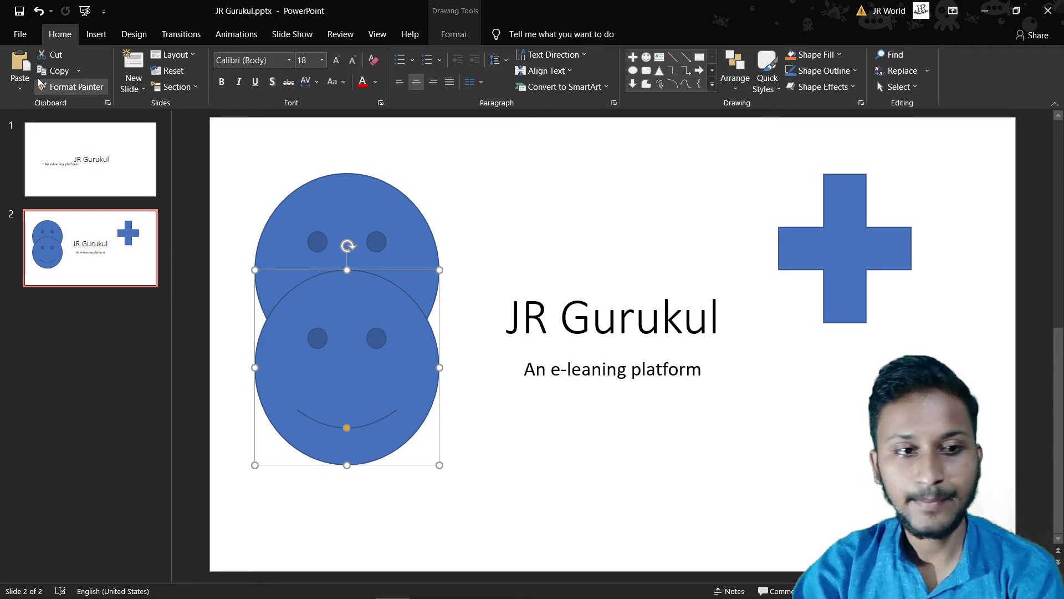
{"action": "left_click", "coordinate": [52, 56]}
{"action": "left_click", "coordinate": [75, 168]}
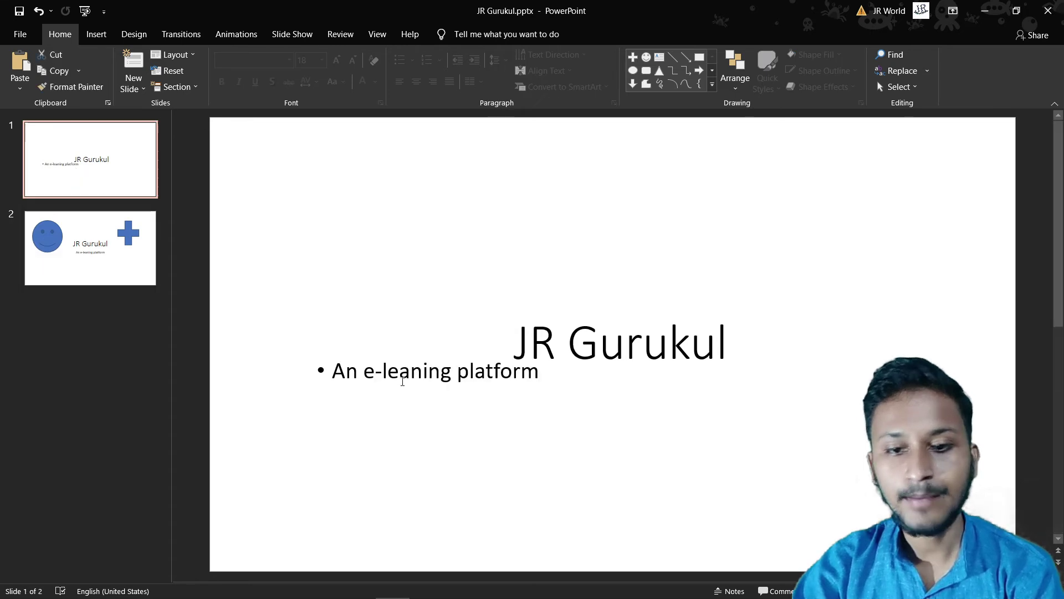
{"action": "left_click", "coordinate": [31, 58]}
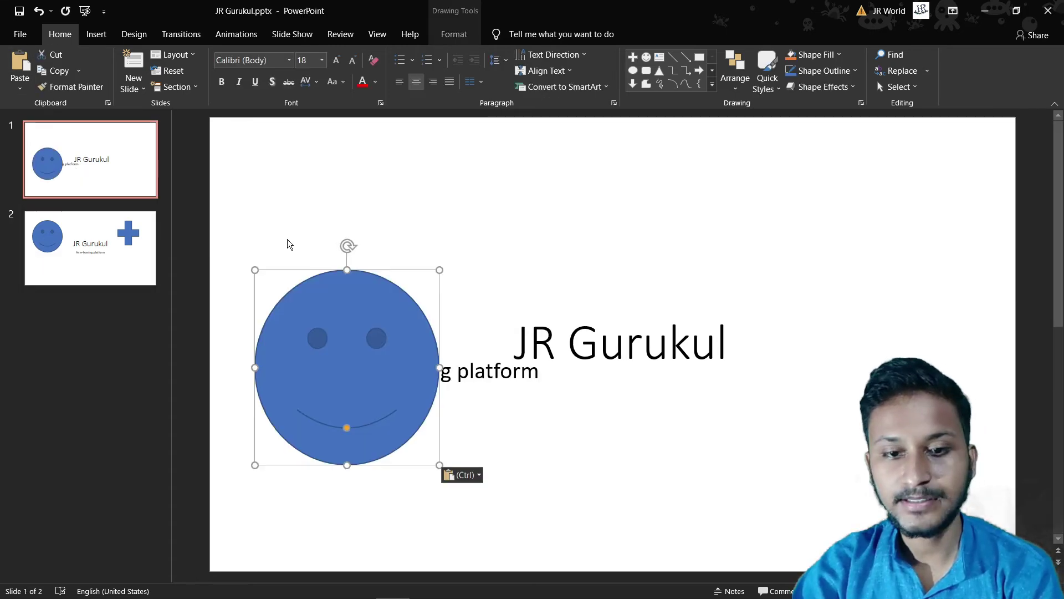
{"action": "left_click_drag", "start_coordinate": [328, 358], "coordinate": [326, 203]}
{"action": "left_click", "coordinate": [149, 244]}
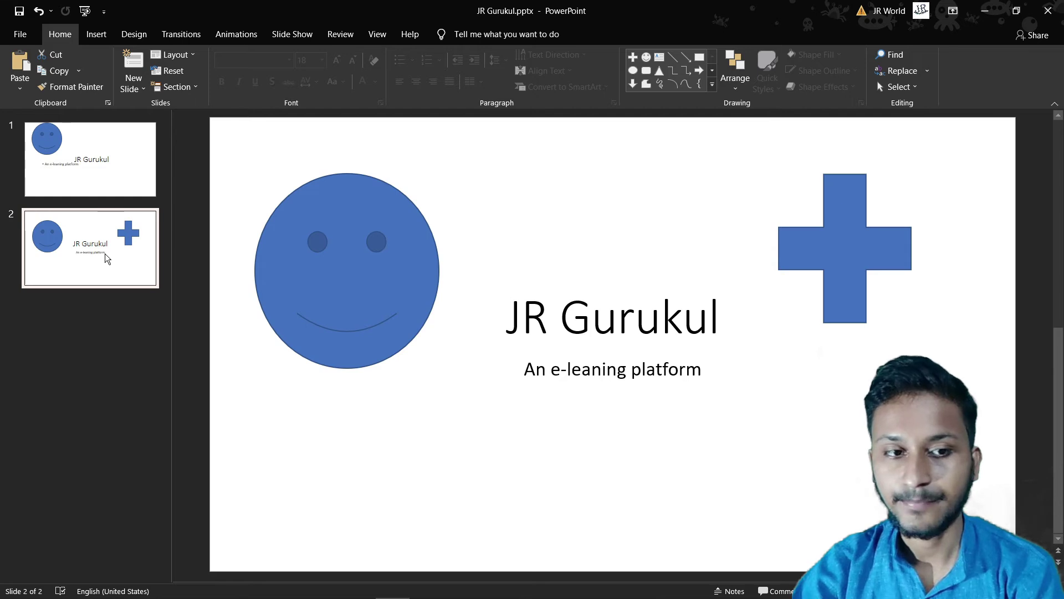
Select slide 2's smiley, JR Gurukul title, subtitle and cross in turn, then show slide 1
{"action": "left_click", "coordinate": [331, 292]}
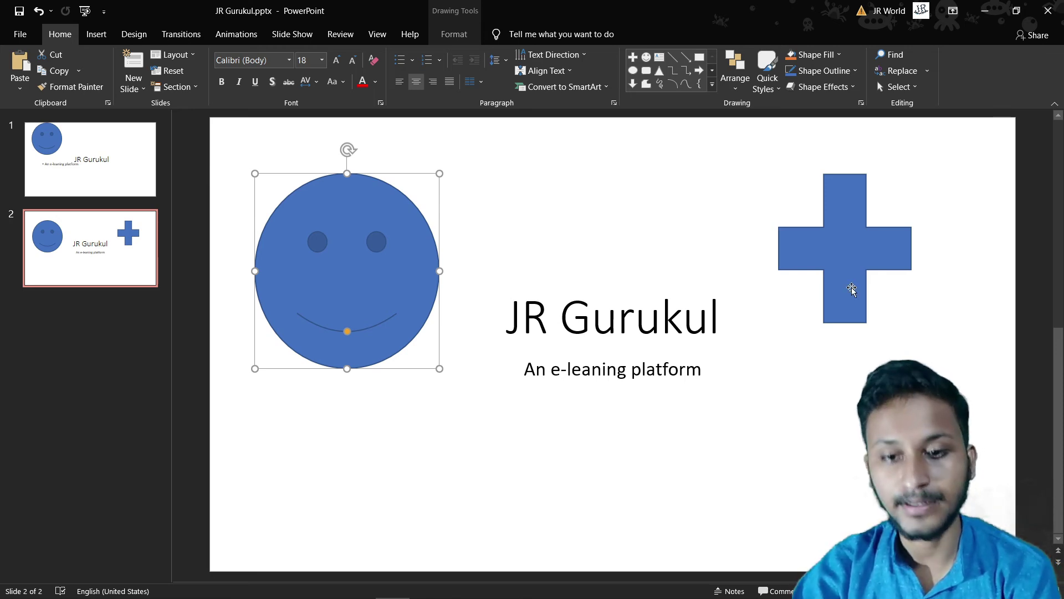
{"action": "left_click", "coordinate": [586, 312]}
{"action": "left_click", "coordinate": [715, 369]}
{"action": "left_click", "coordinate": [842, 266]}
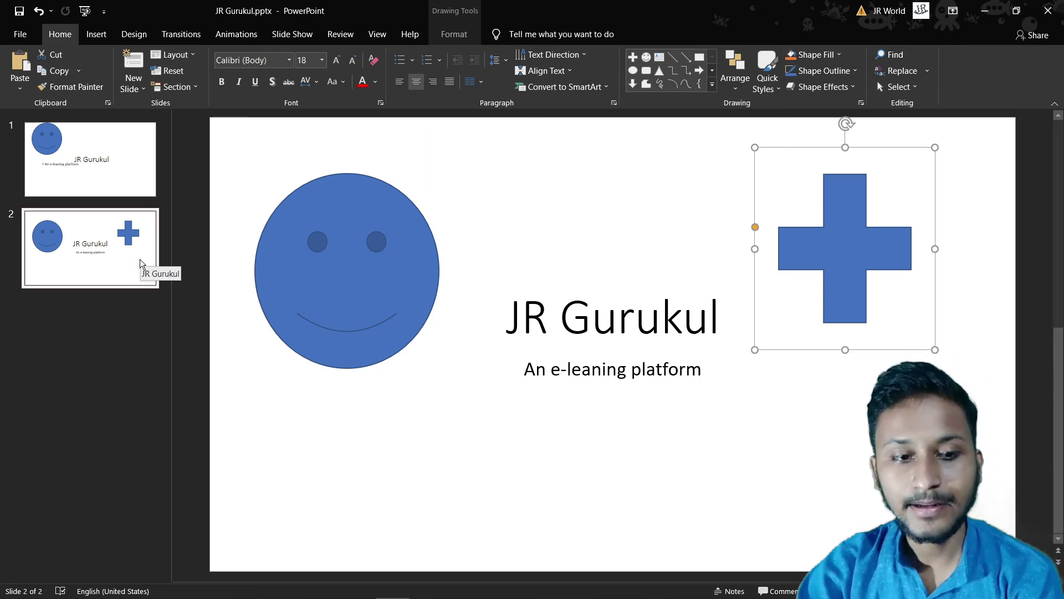
{"action": "left_click", "coordinate": [118, 171]}
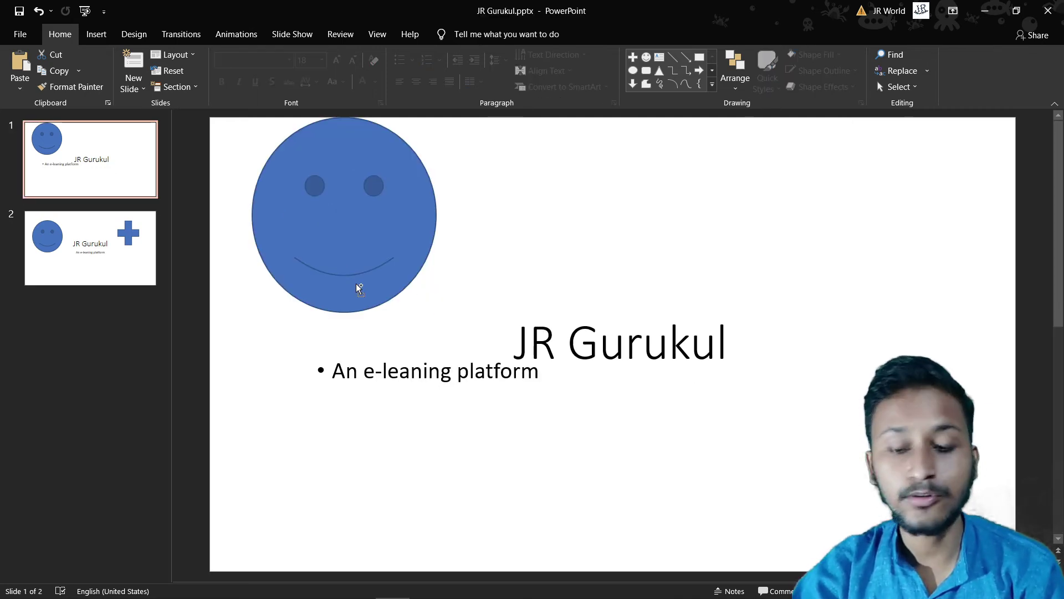
Select all on slide 1 and cut the smiley, title and subtitle away
{"action": "key", "text": "ctrl+a"}
{"action": "left_click", "coordinate": [241, 301]}
{"action": "key", "text": "ctrl+a"}
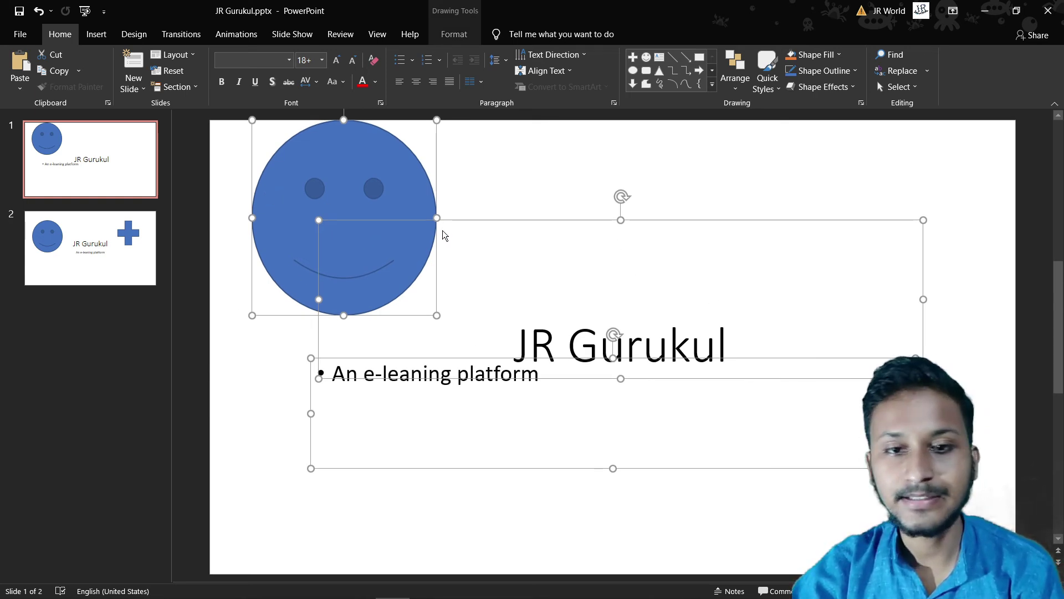
{"action": "left_click", "coordinate": [61, 50]}
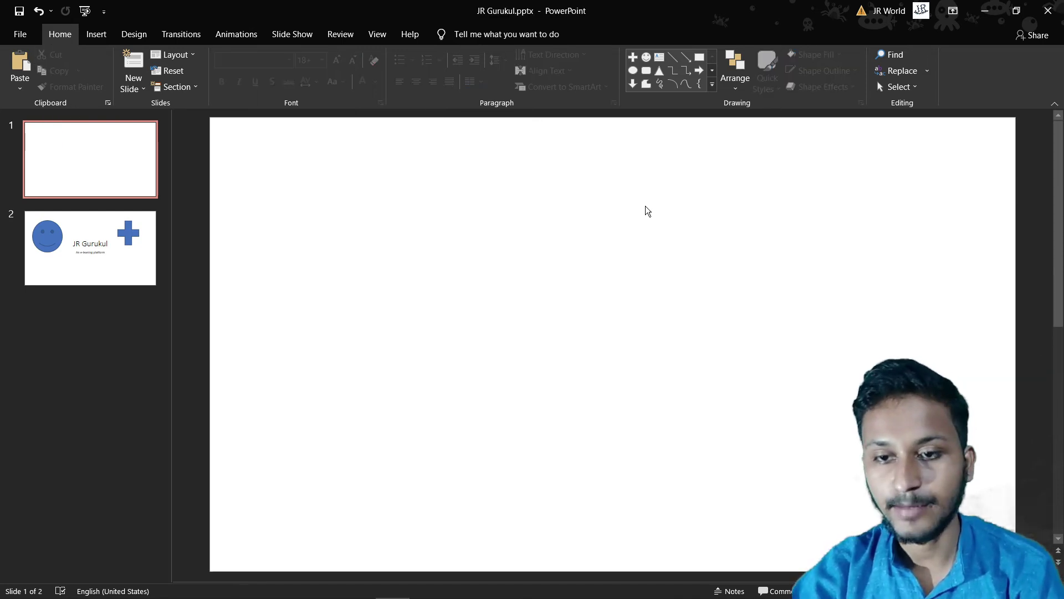
{"action": "left_click", "coordinate": [22, 37]}
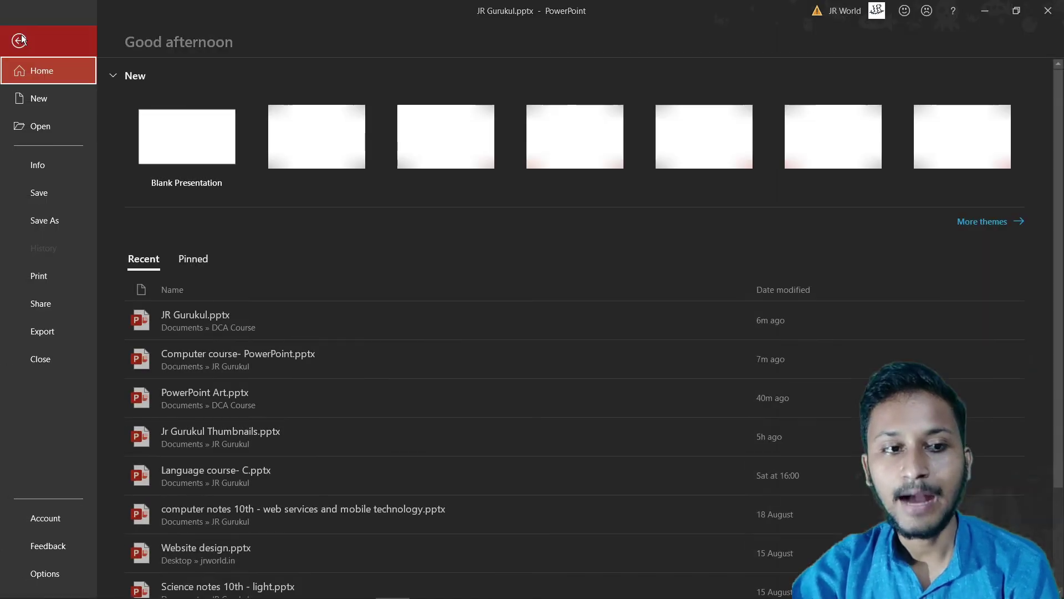
{"action": "key", "text": "Escape"}
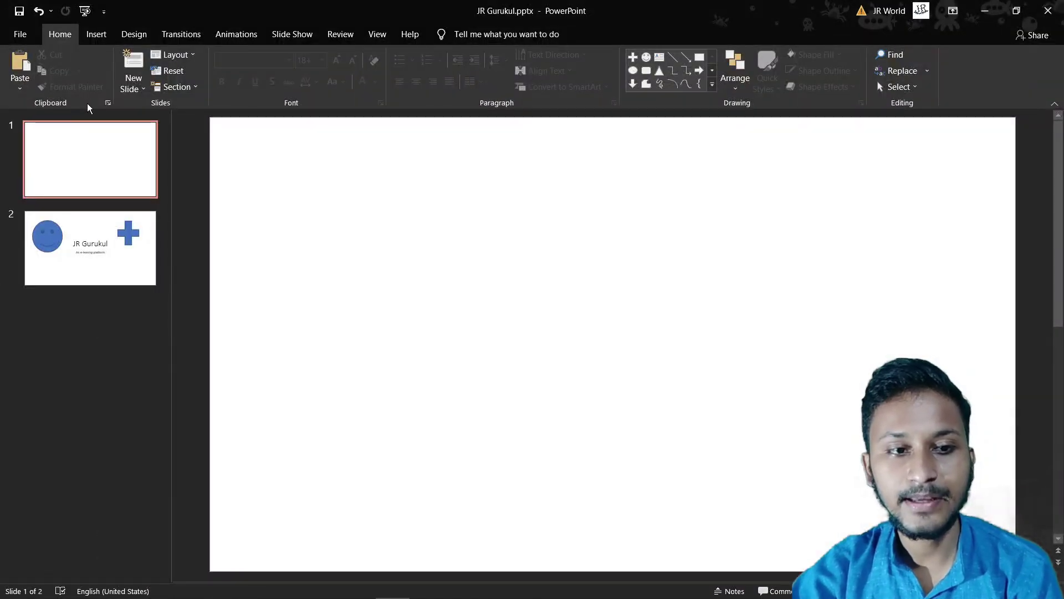
On slide 2, show the Office Clipboard pane and delete its single stored item
{"action": "left_click", "coordinate": [86, 231]}
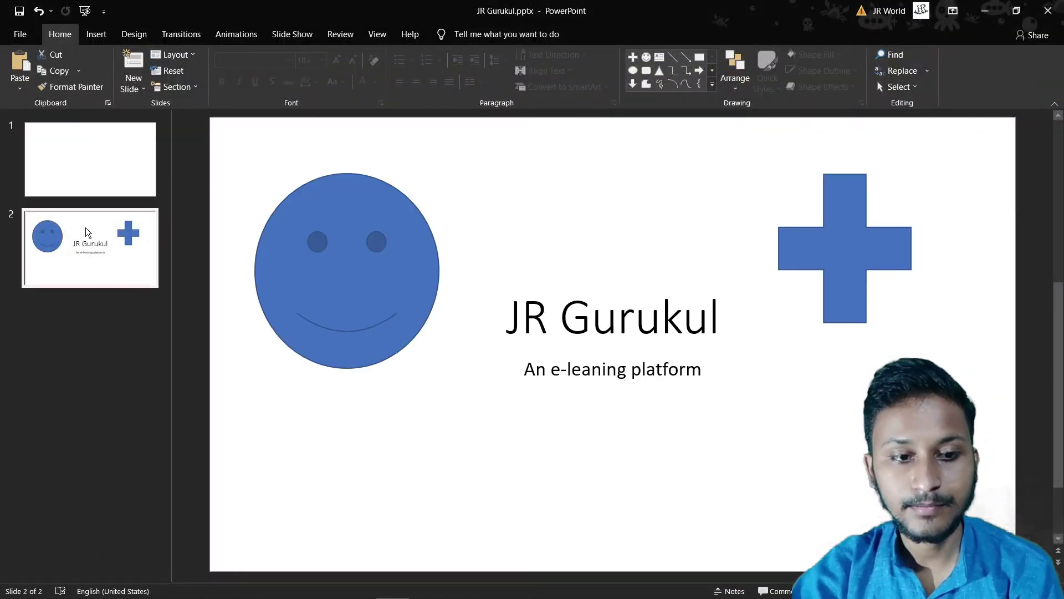
{"action": "left_click", "coordinate": [108, 104]}
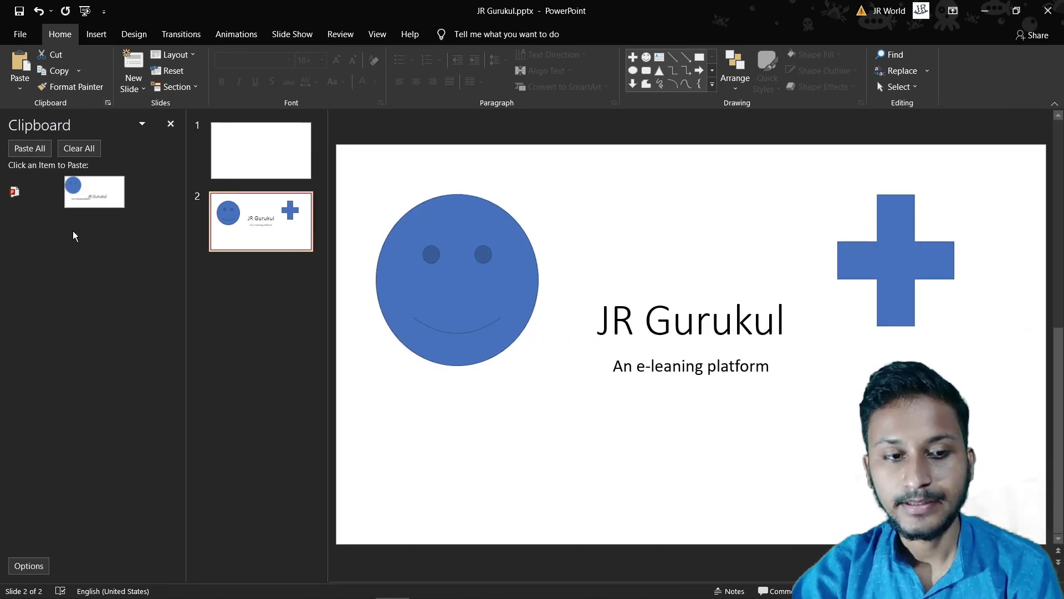
{"action": "mouse_move", "coordinate": [94, 192]}
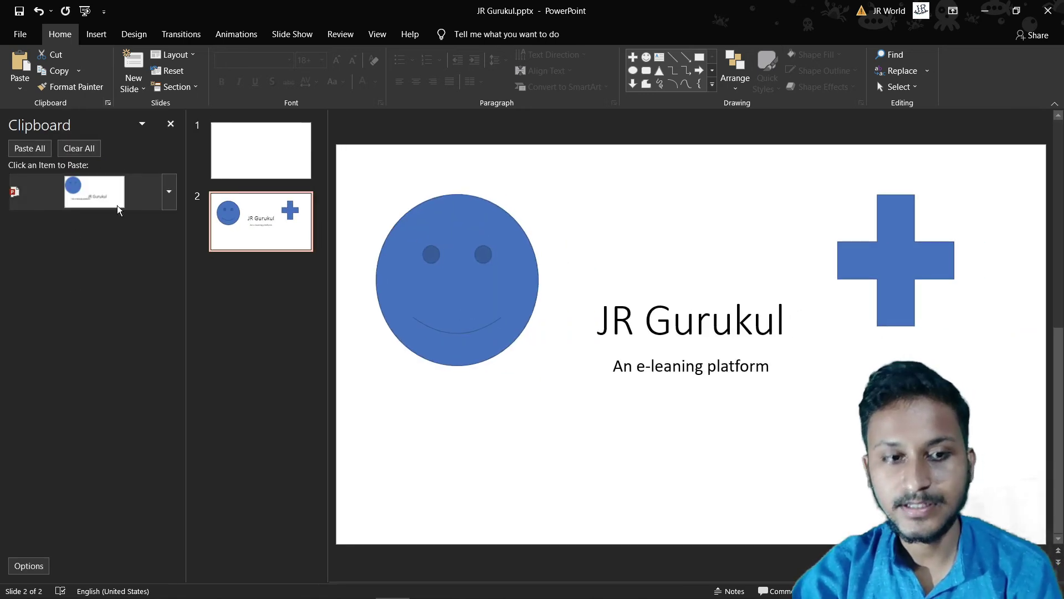
{"action": "left_click", "coordinate": [169, 189]}
{"action": "left_click", "coordinate": [139, 238]}
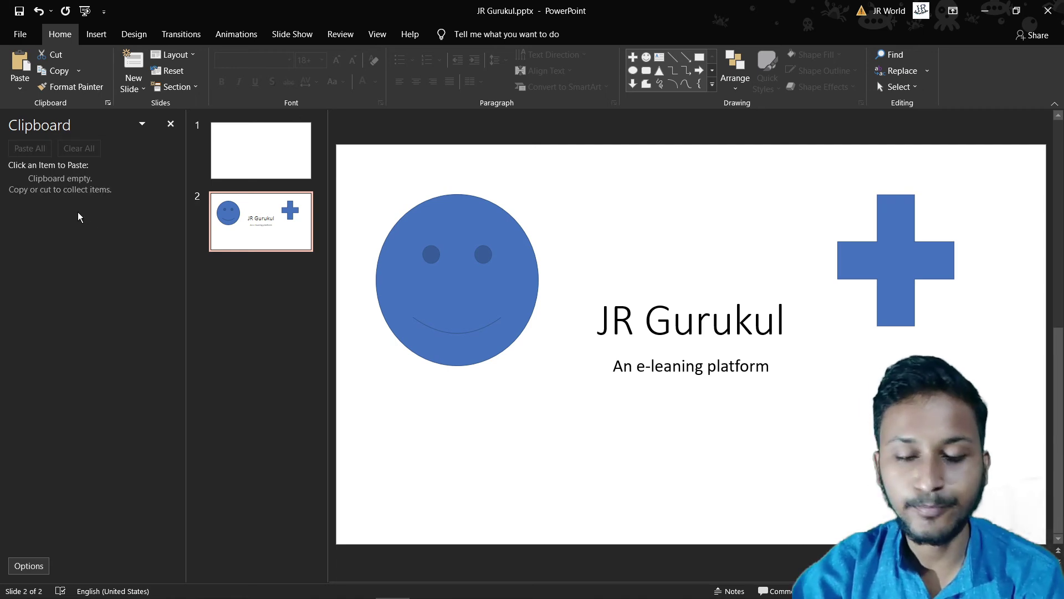
{"action": "left_click", "coordinate": [496, 270]}
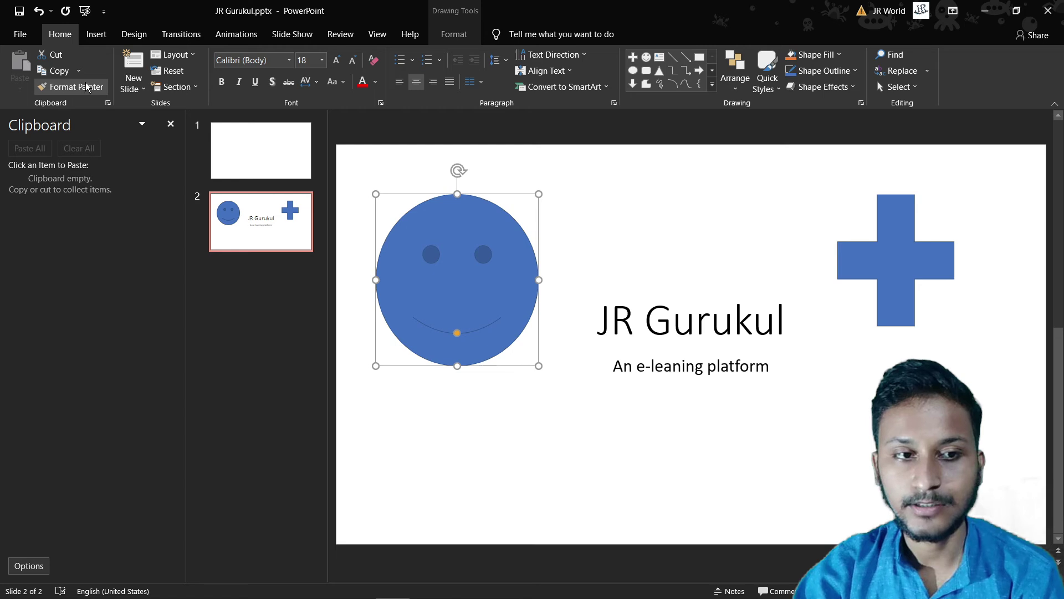
Copy the smiley face, the cross and the JR Gurukul title box to the clipboard
{"action": "left_click", "coordinate": [58, 71]}
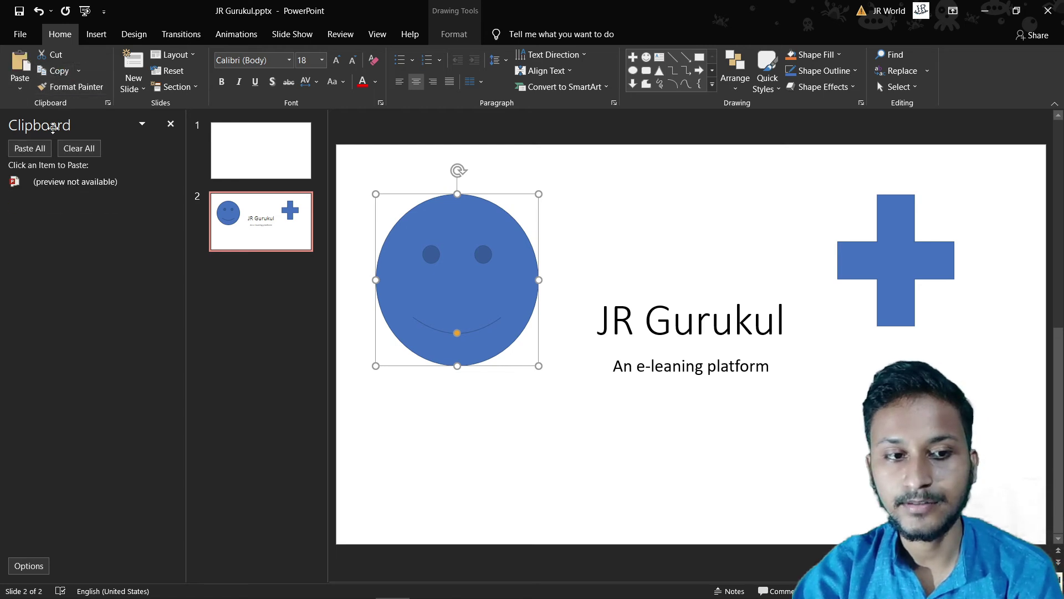
{"action": "left_click", "coordinate": [909, 222]}
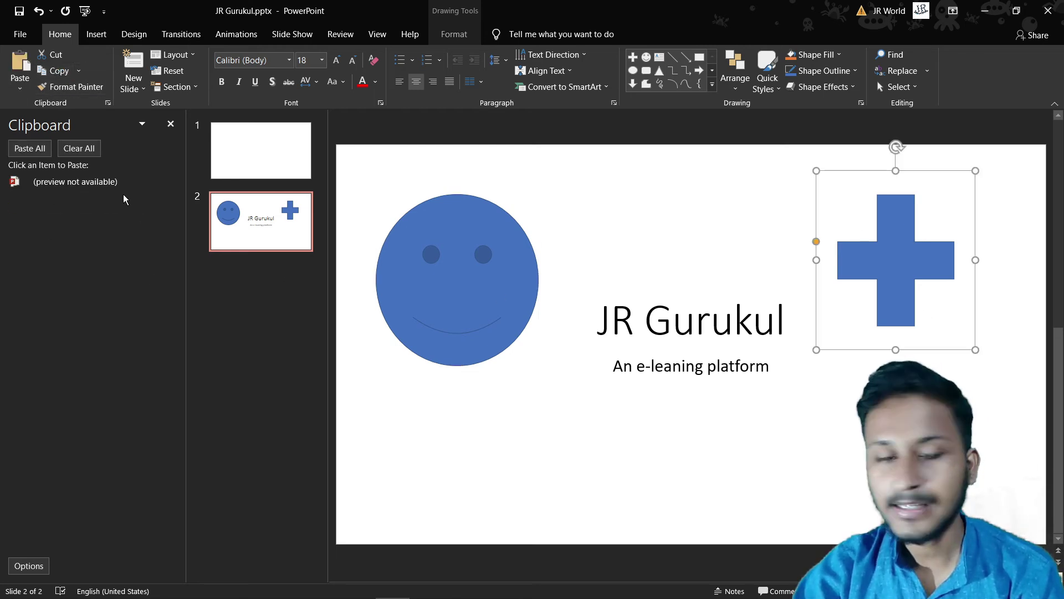
{"action": "left_click", "coordinate": [56, 72]}
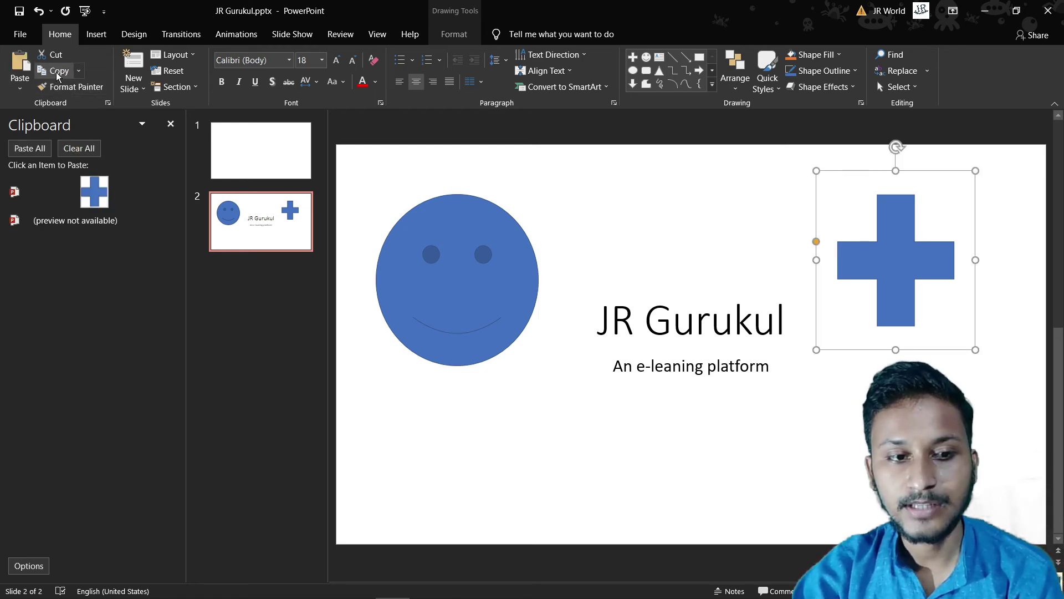
{"action": "left_click", "coordinate": [644, 322]}
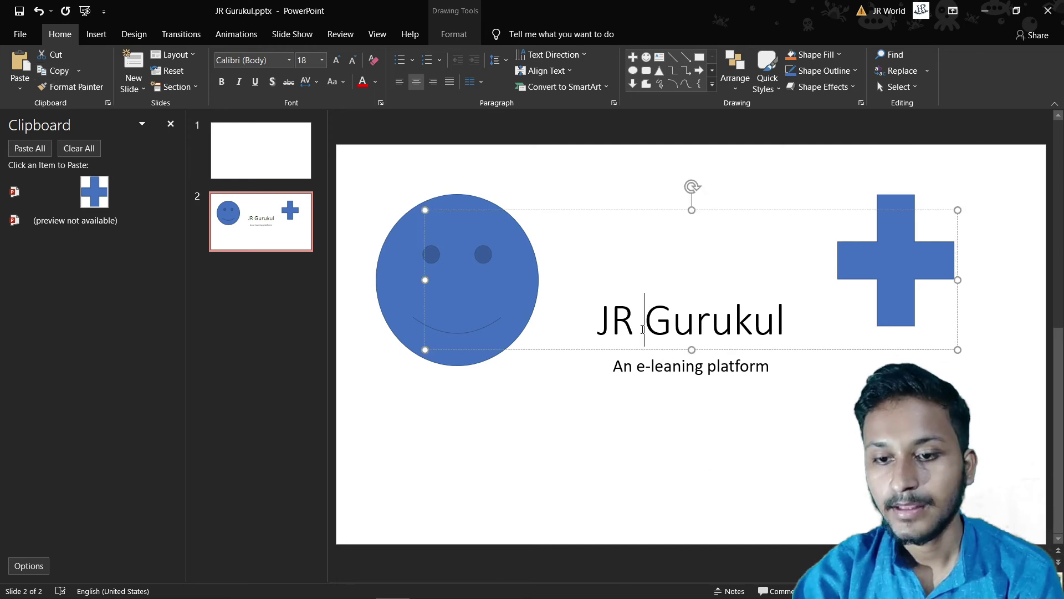
{"action": "left_click", "coordinate": [670, 351]}
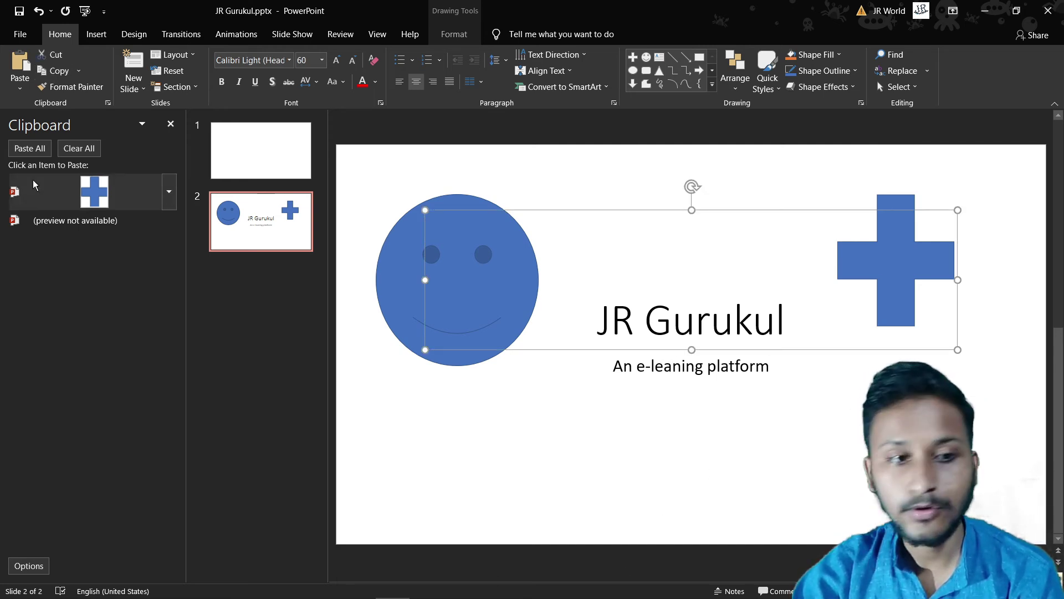
{"action": "left_click", "coordinate": [55, 73]}
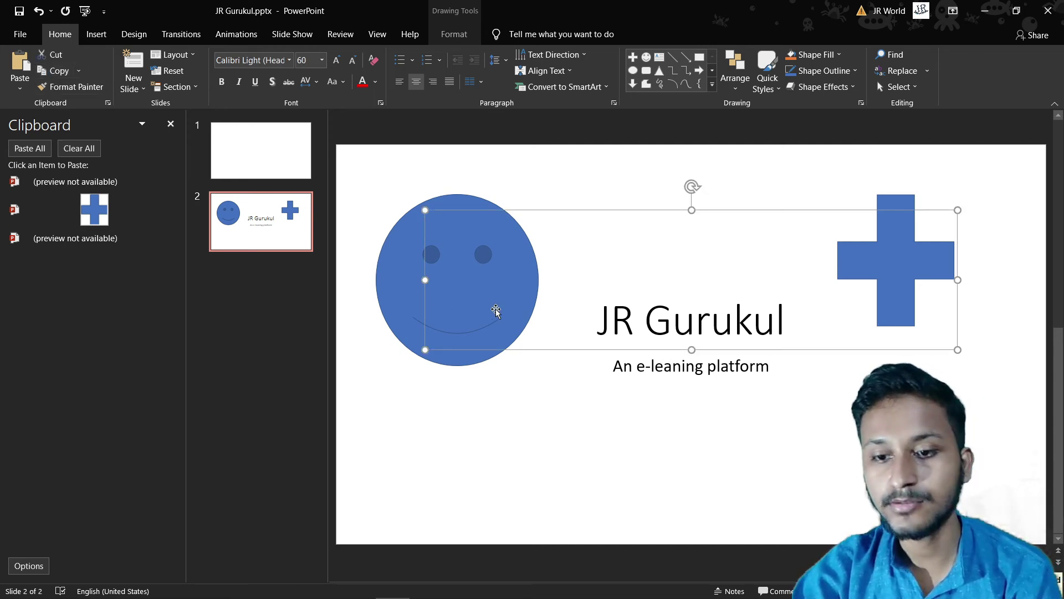
Copy the subtitle box and then the smiley face as further clipboard items
{"action": "left_click", "coordinate": [652, 367]}
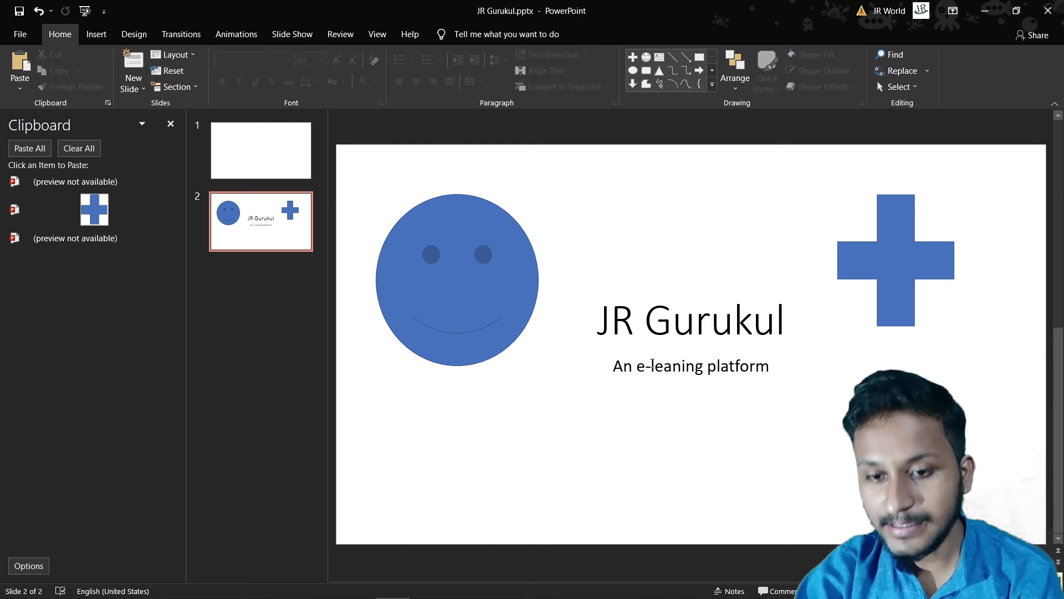
{"action": "left_click", "coordinate": [599, 354]}
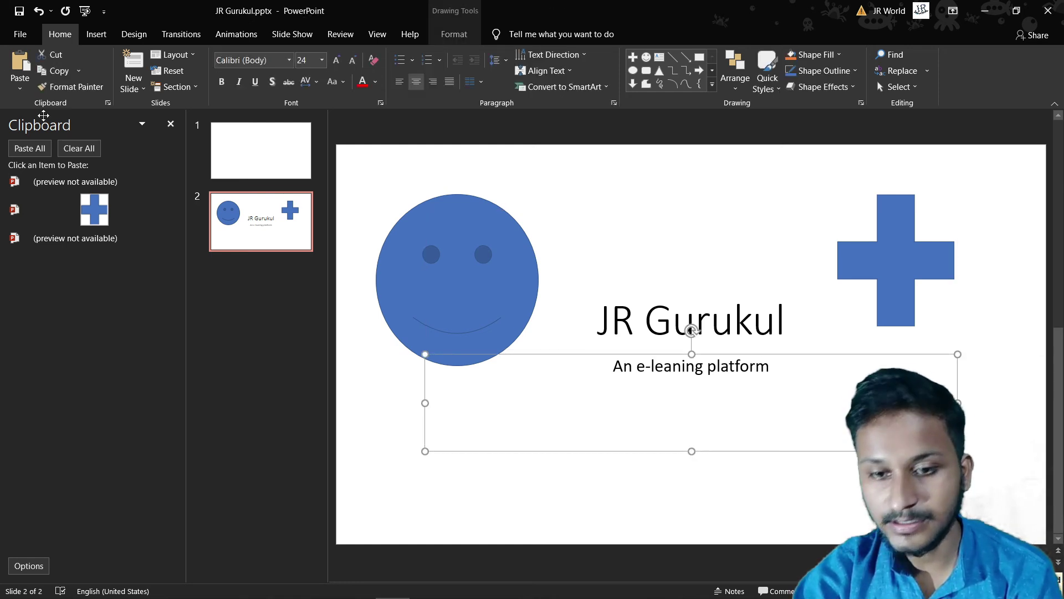
{"action": "left_click", "coordinate": [58, 71]}
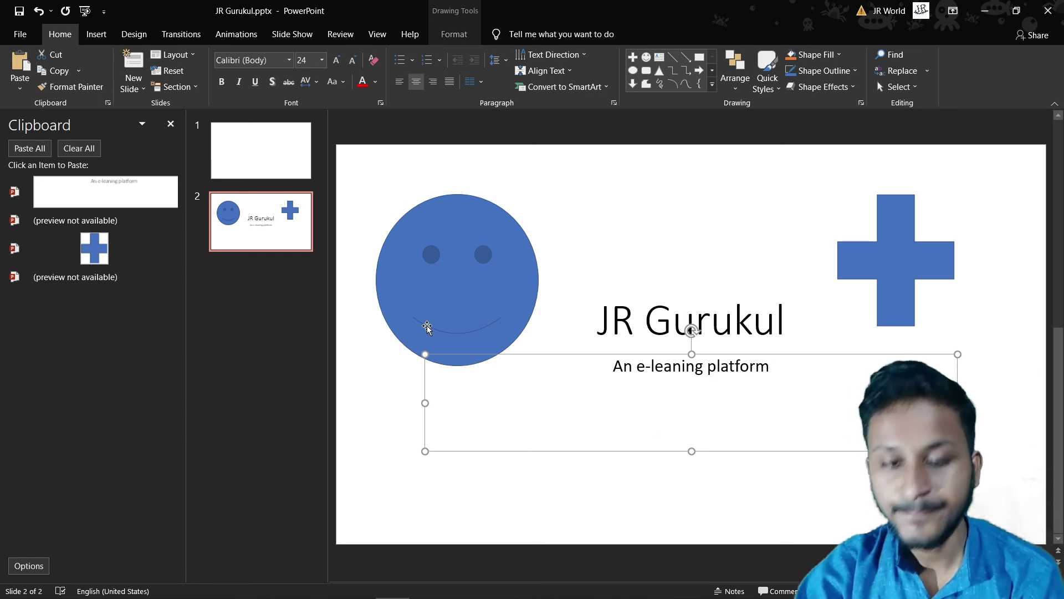
{"action": "left_click", "coordinate": [457, 250]}
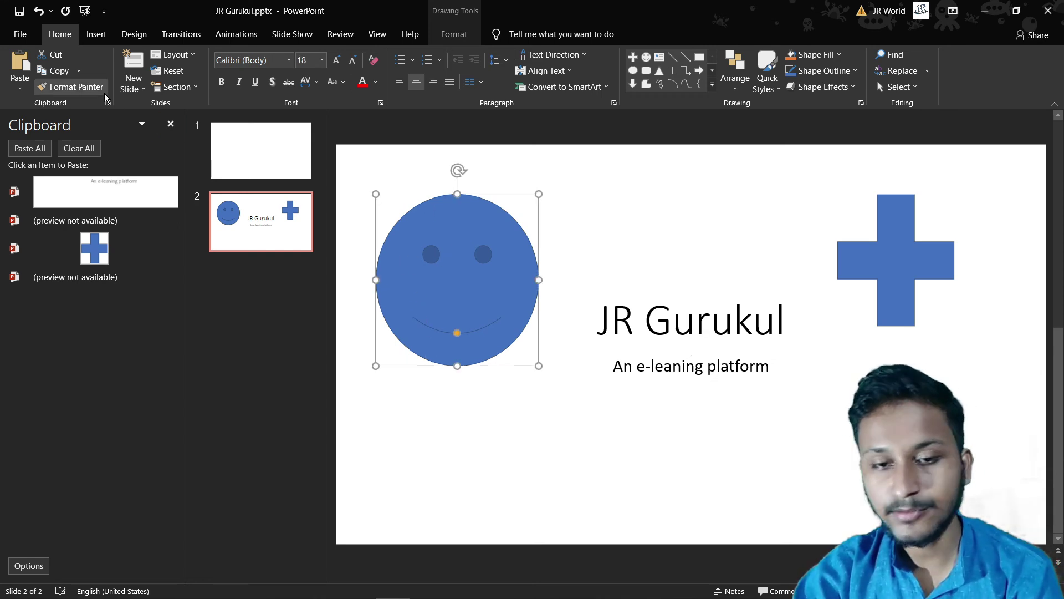
{"action": "left_click", "coordinate": [57, 72]}
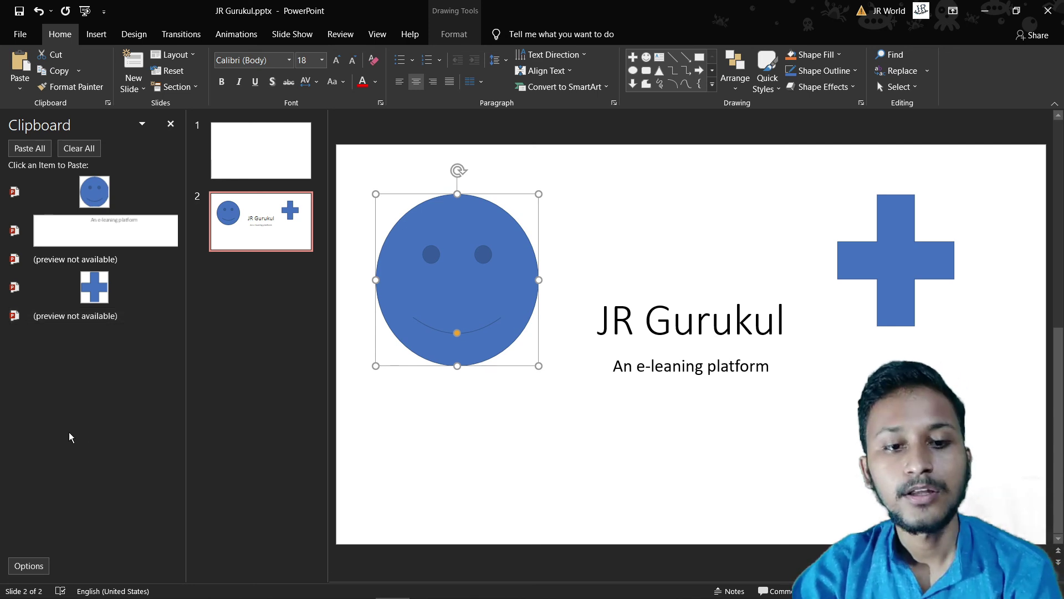
Paste the cross, JR Gurukul title, smiley and 'An e-leaning platform' subtitle from the Clipboard pane onto slide 1
{"action": "left_click", "coordinate": [244, 145]}
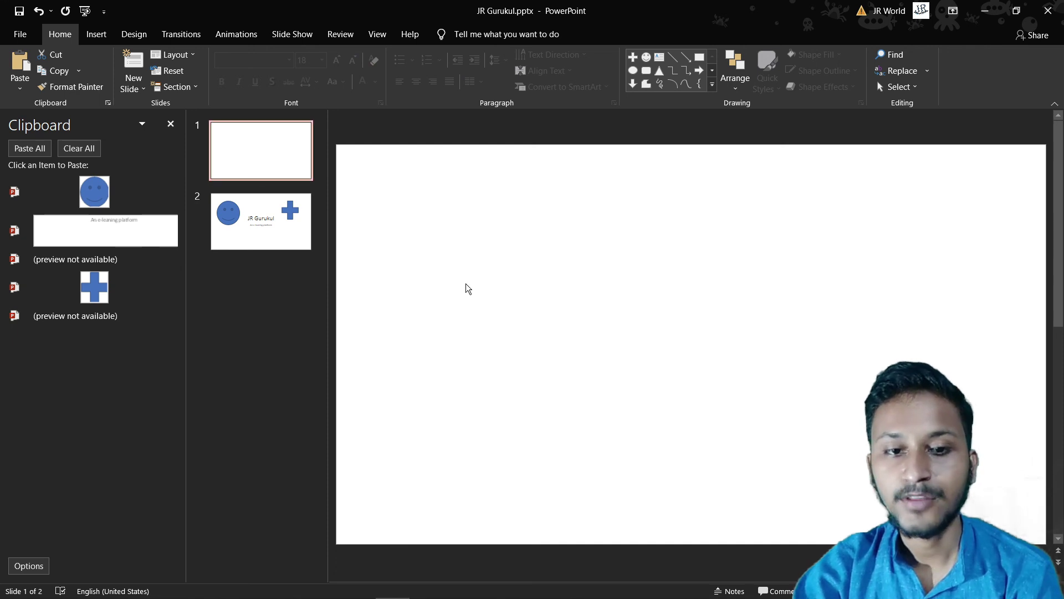
{"action": "left_click", "coordinate": [111, 283]}
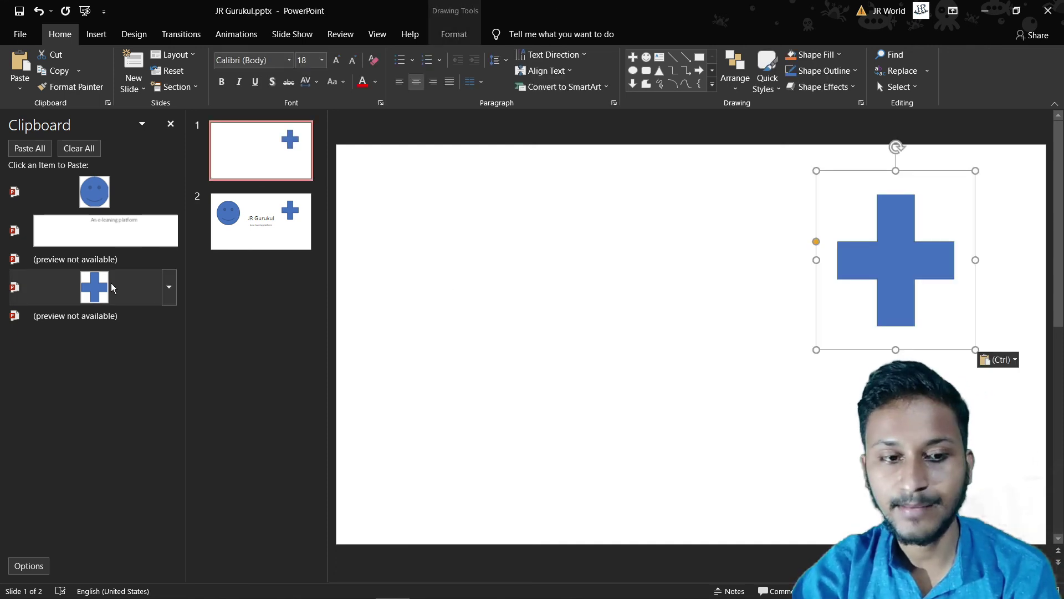
{"action": "left_click", "coordinate": [111, 259]}
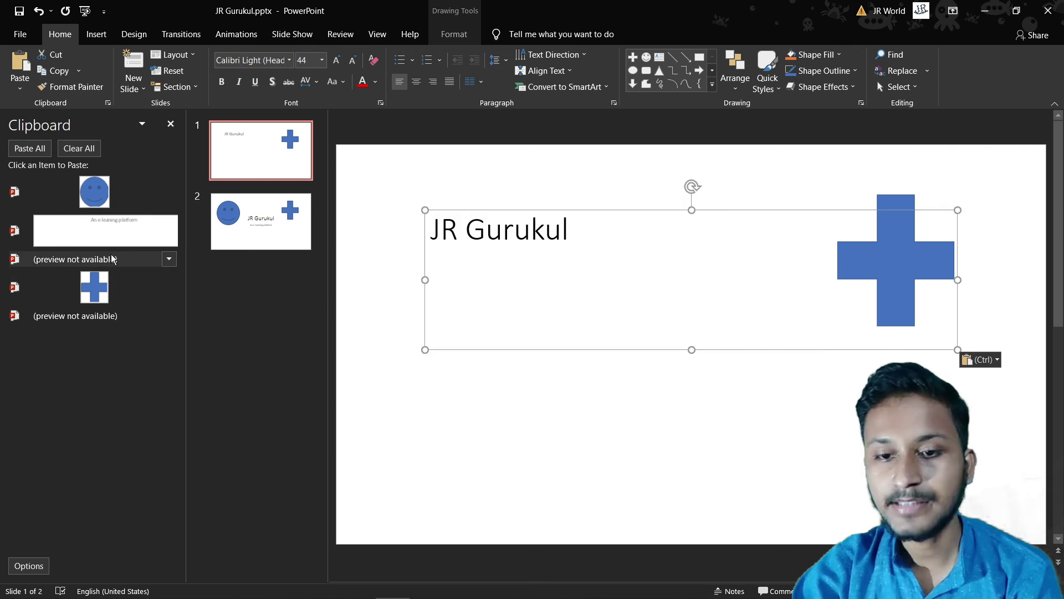
{"action": "left_click", "coordinate": [88, 317]}
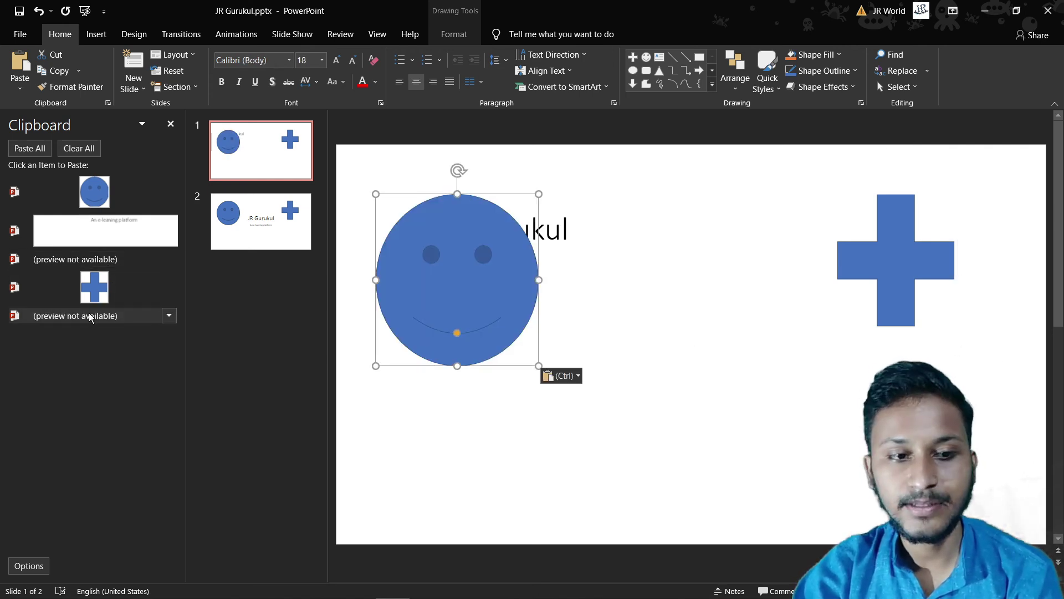
{"action": "left_click", "coordinate": [85, 230]}
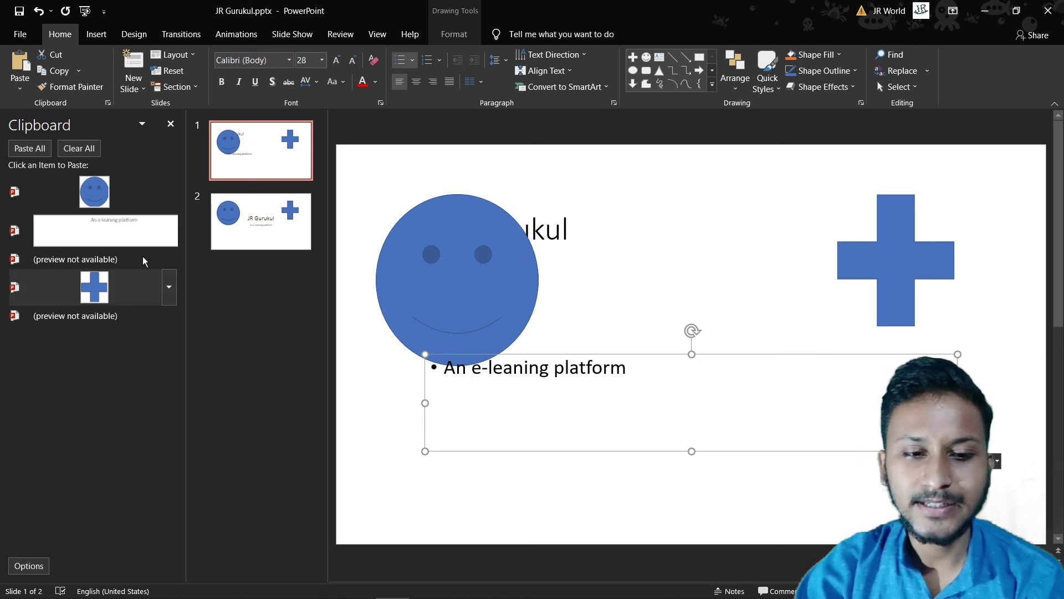
{"action": "left_click", "coordinate": [291, 212]}
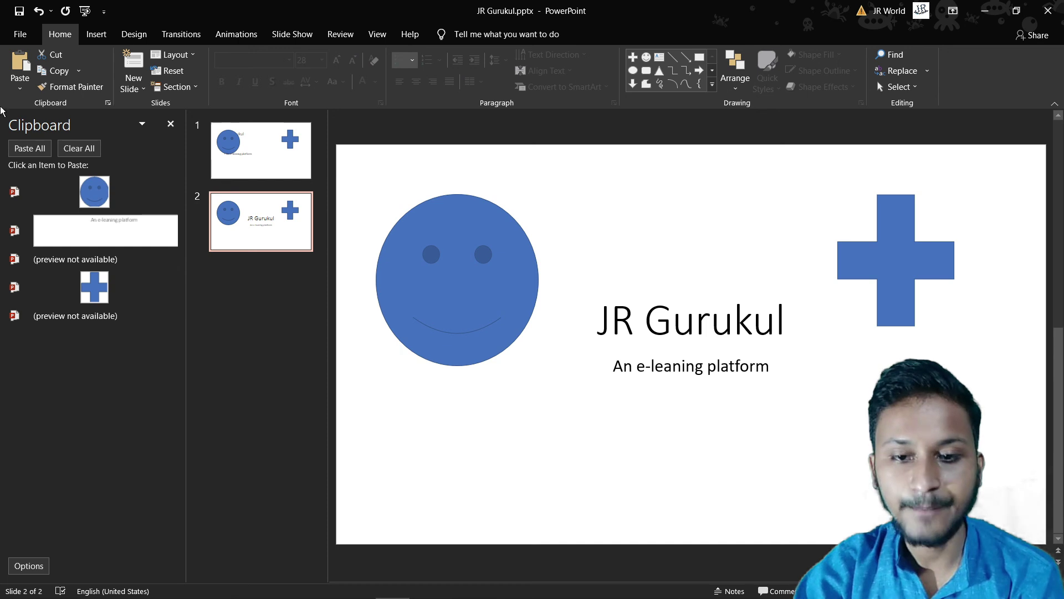
{"action": "left_click", "coordinate": [271, 144]}
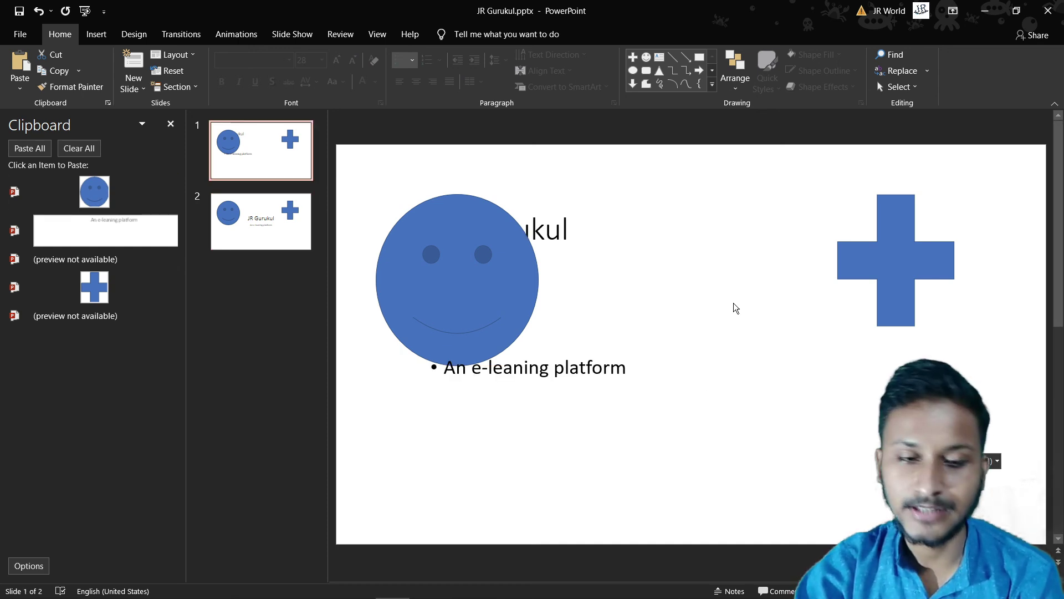
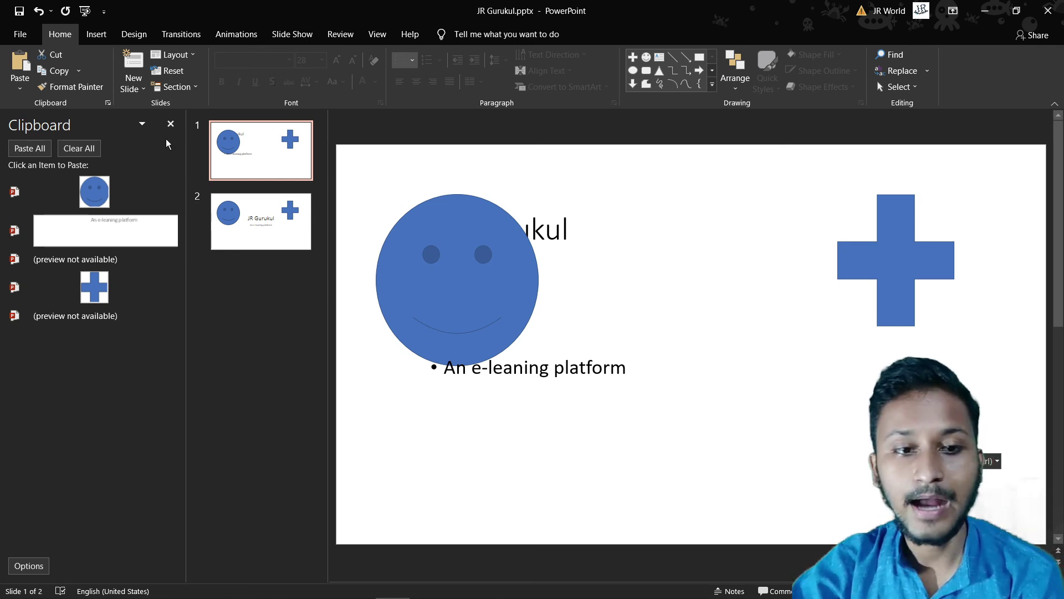
Close the Clipboard task pane beside slide 1
{"action": "left_click", "coordinate": [178, 125]}
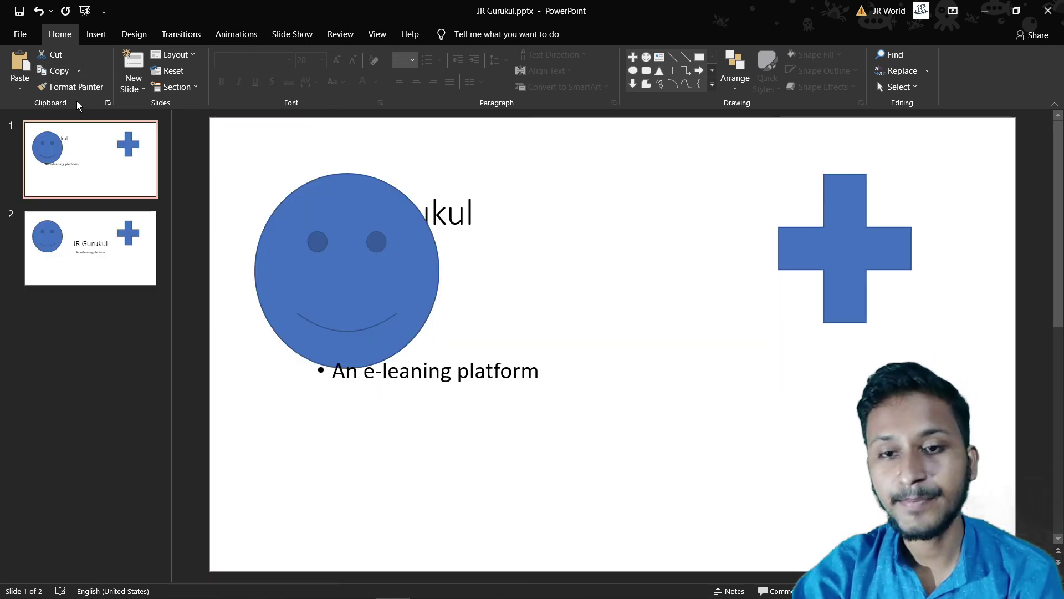